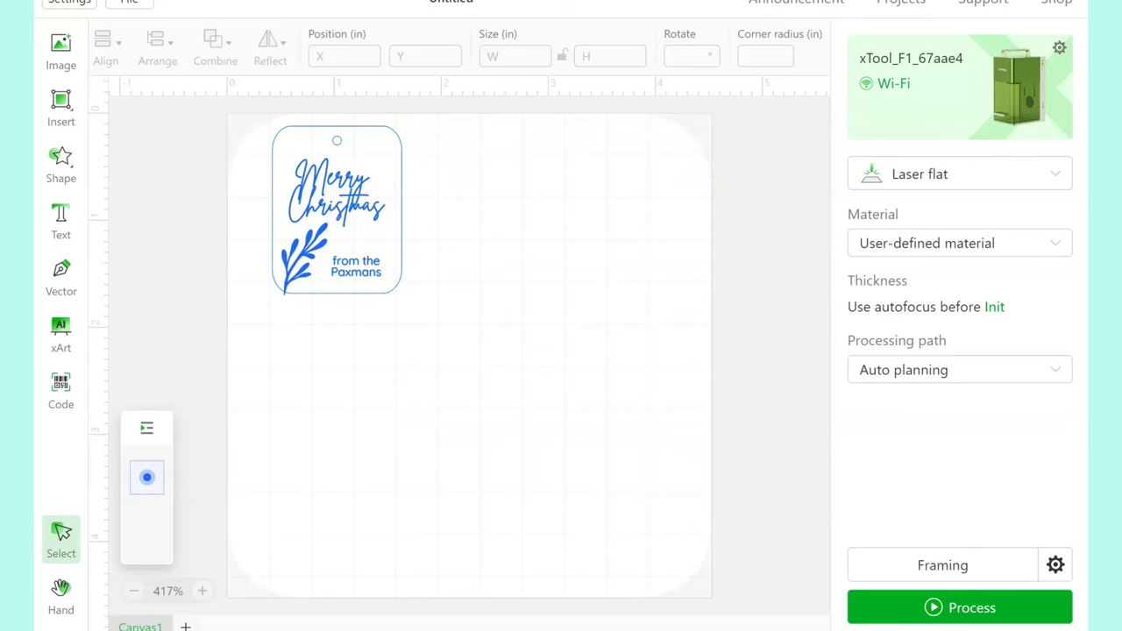
Add a rounded square from the basic shape library and place it right of the first tag.
click(64, 103)
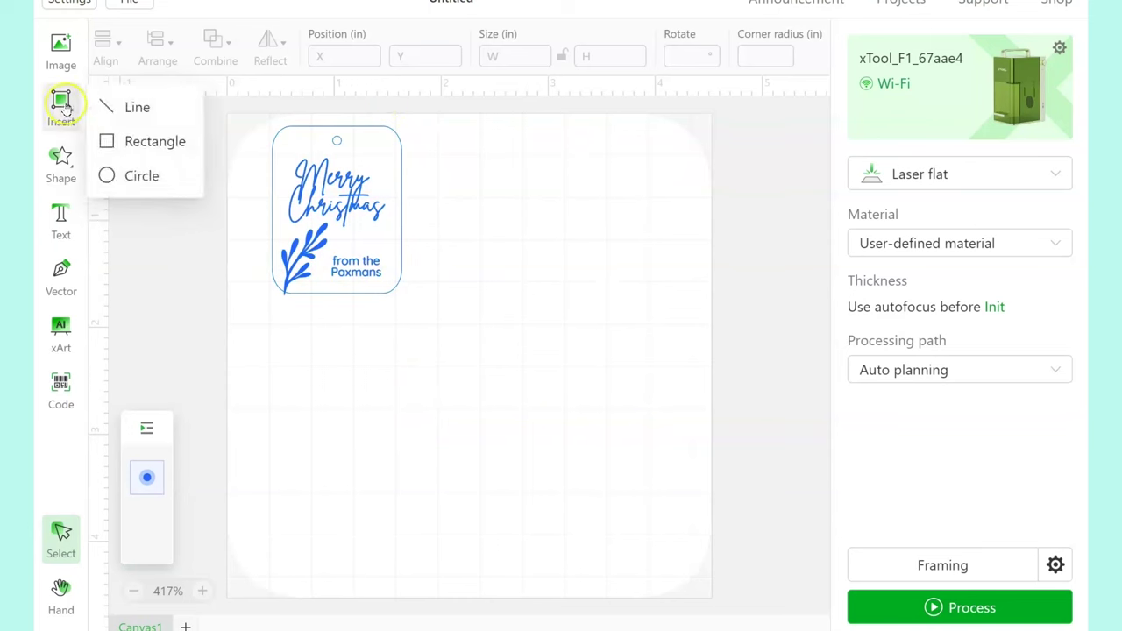
click(62, 160)
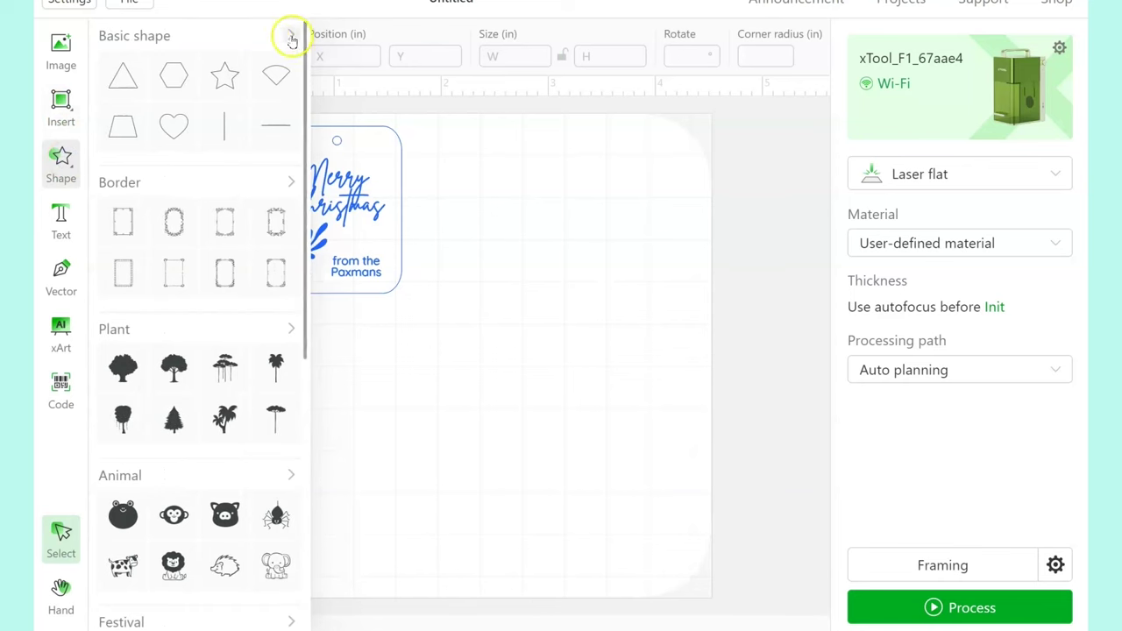
click(291, 35)
click(233, 282)
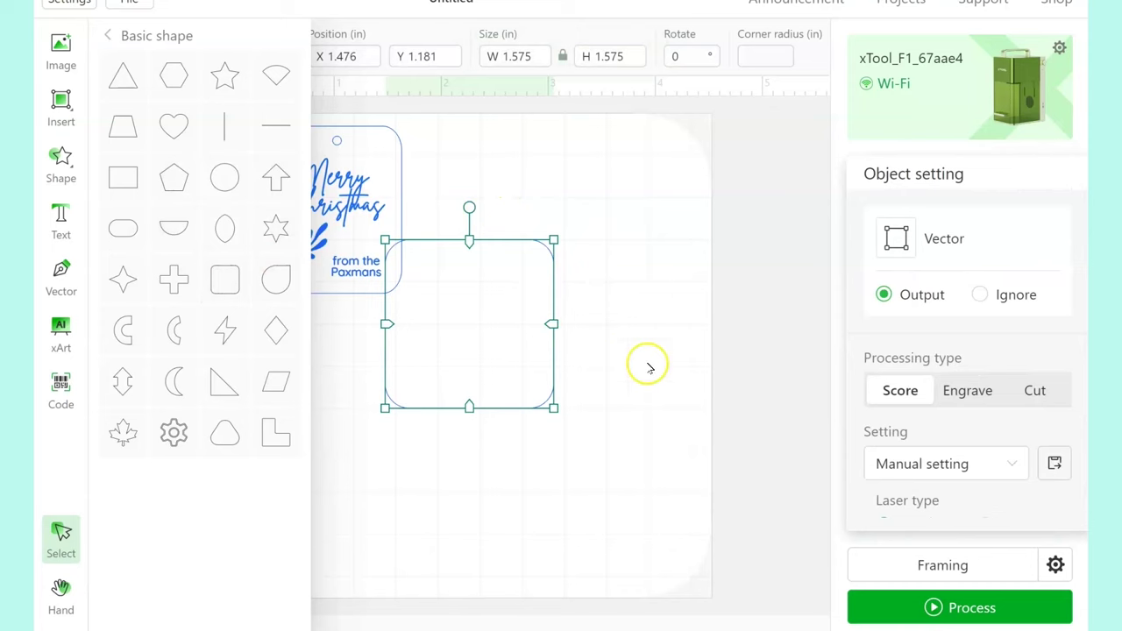
drag(479, 333, 562, 282)
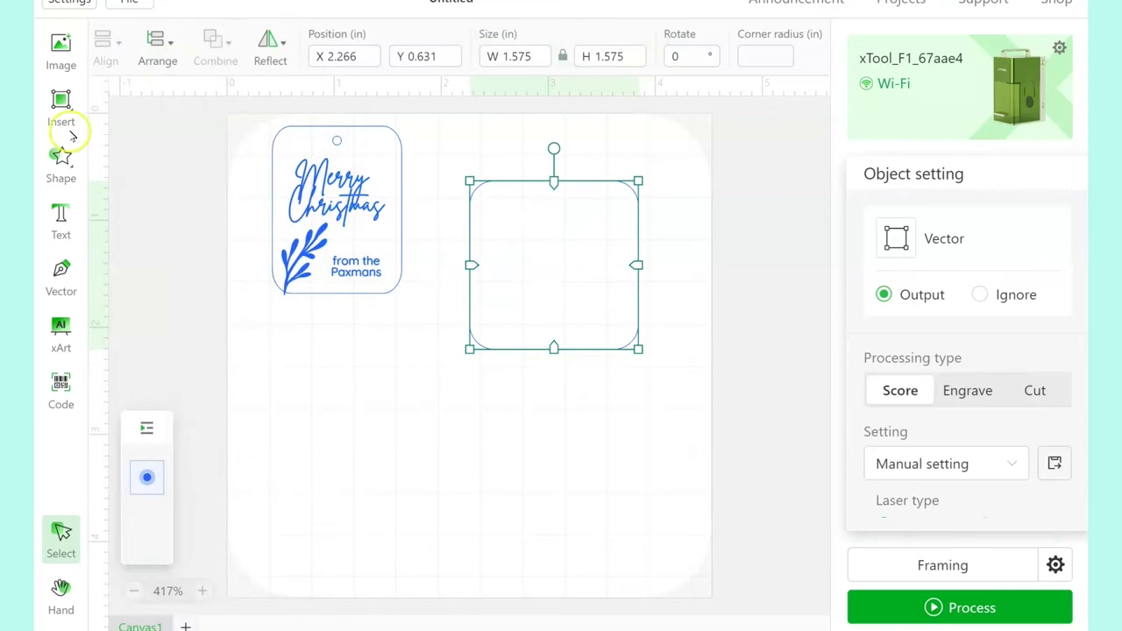
Switch to the circle tool for drawing a small hang-hole circle.
click(60, 102)
click(129, 178)
click(58, 101)
click(130, 176)
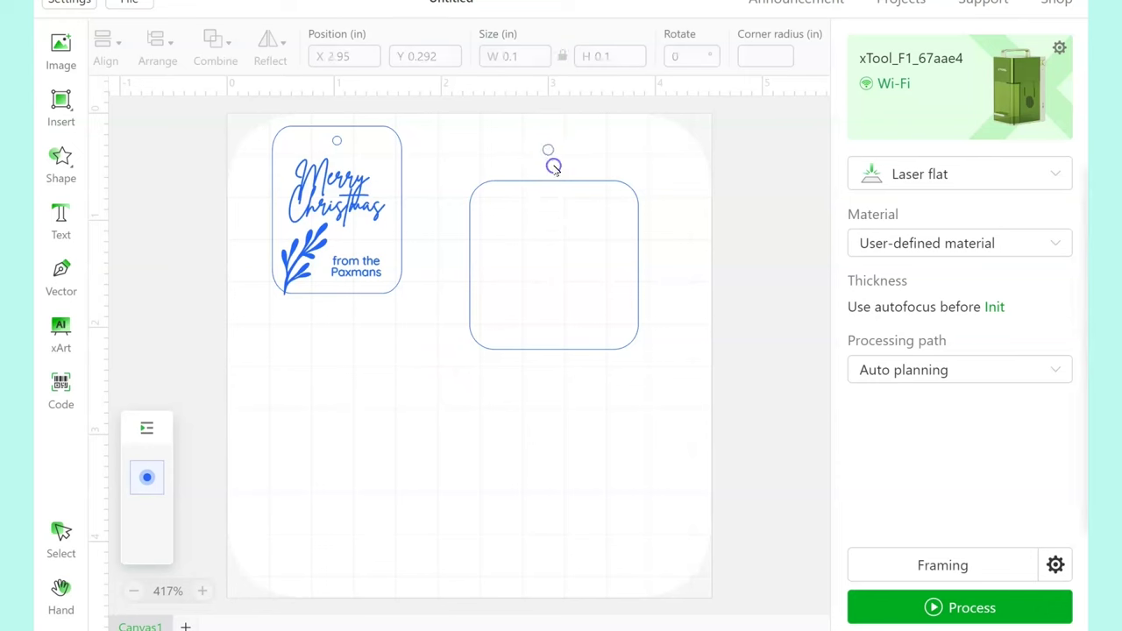
Place a small hang-hole circle and resize the unlocked rounded square to W 1.9 × H 2.5 in.
click(553, 166)
click(569, 238)
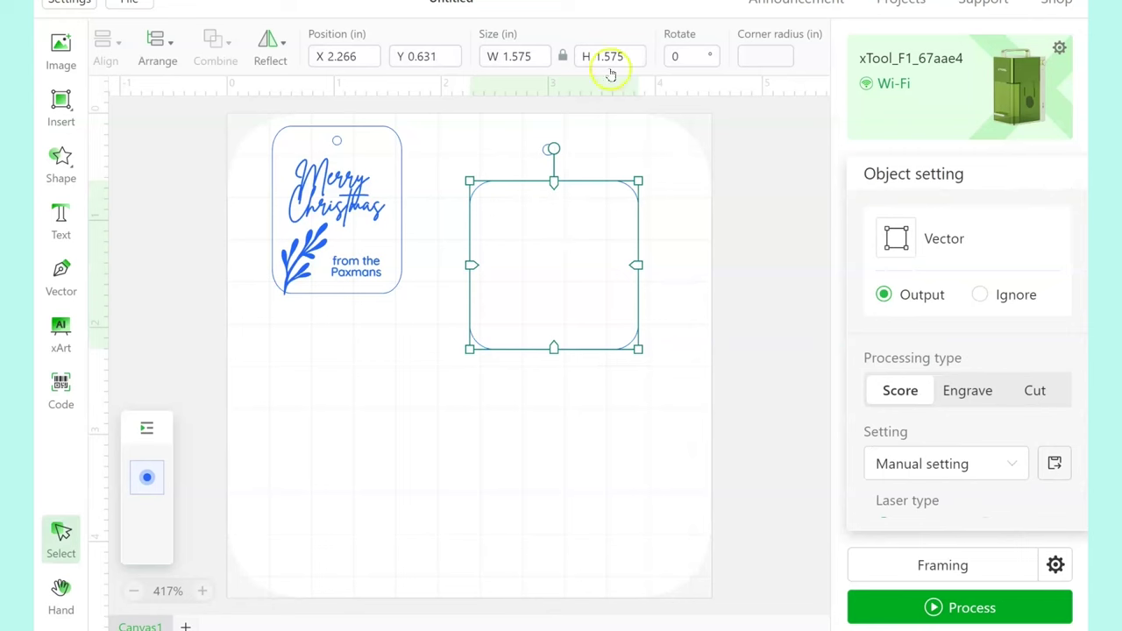
click(562, 55)
drag(638, 58, 544, 56)
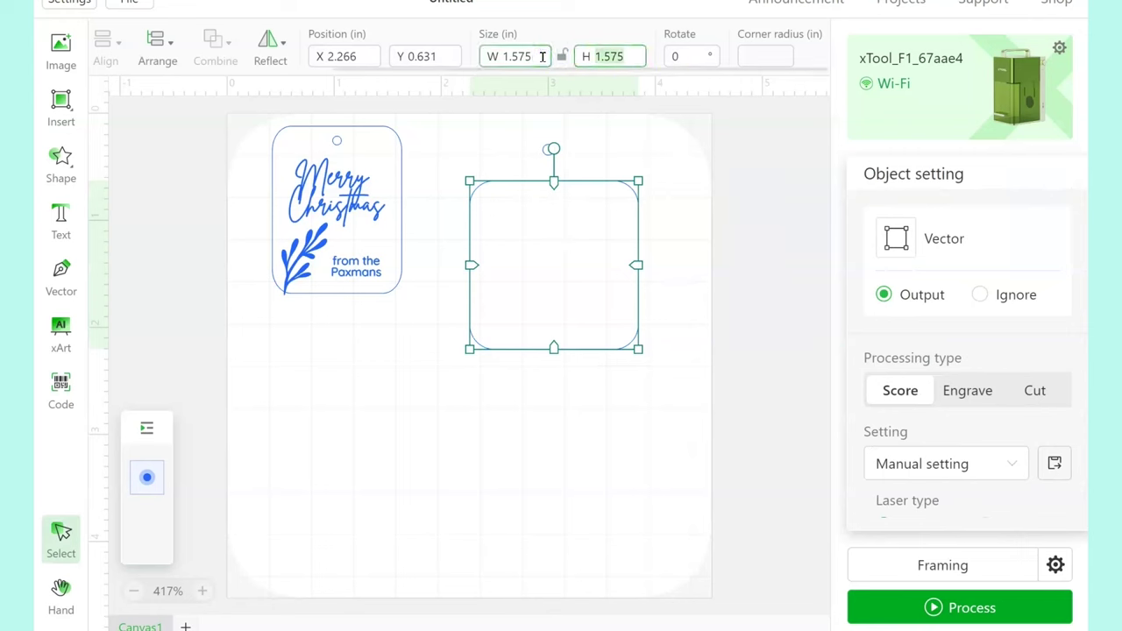
text(2.5)
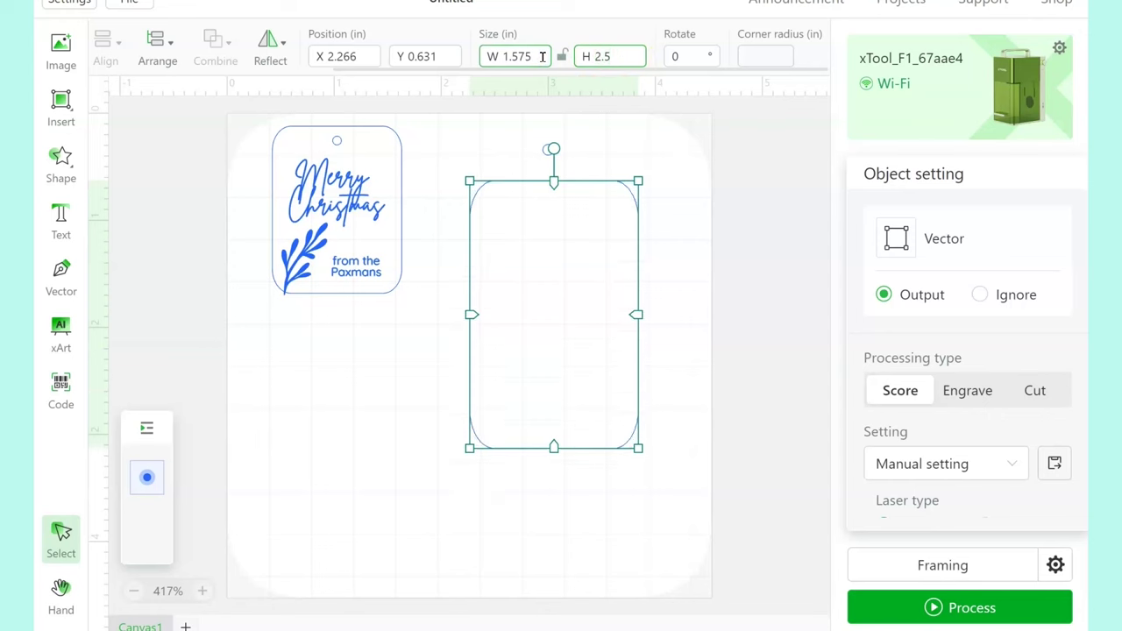
drag(532, 55, 478, 57)
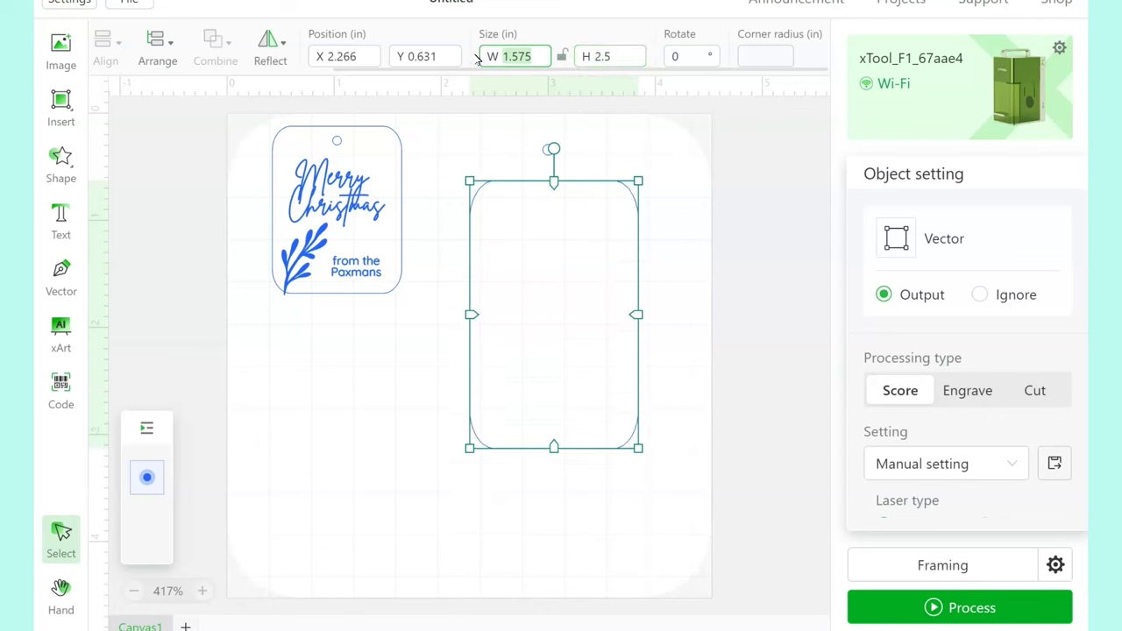
text(1.9)
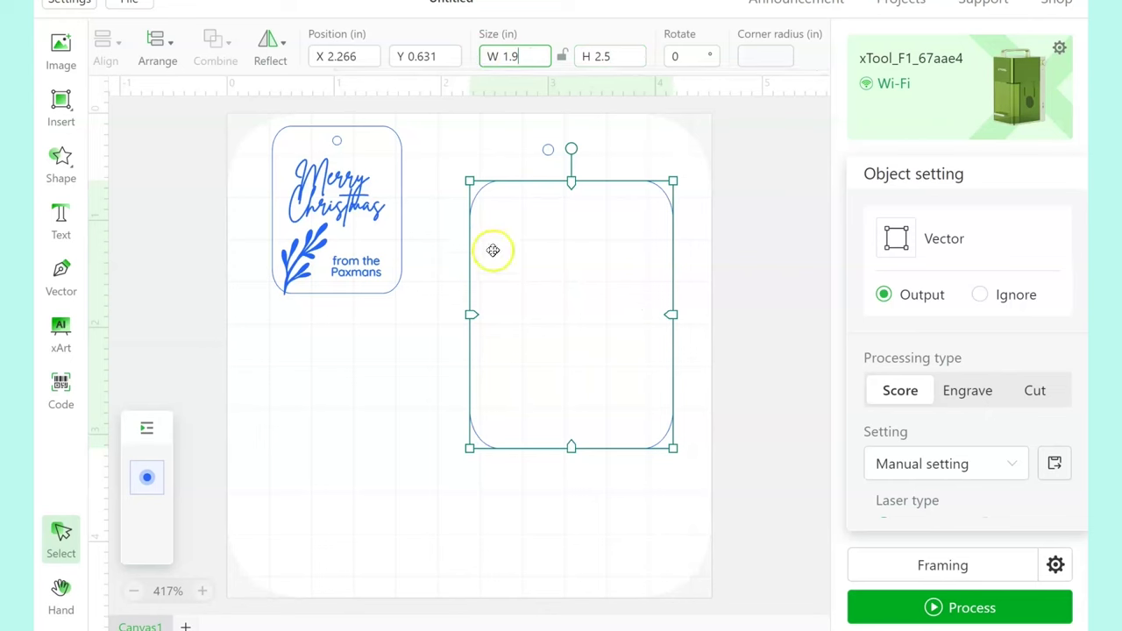
Centre the circle at the blank's top, subtract it as a hole, and move the blank up-left.
drag(549, 152, 570, 206)
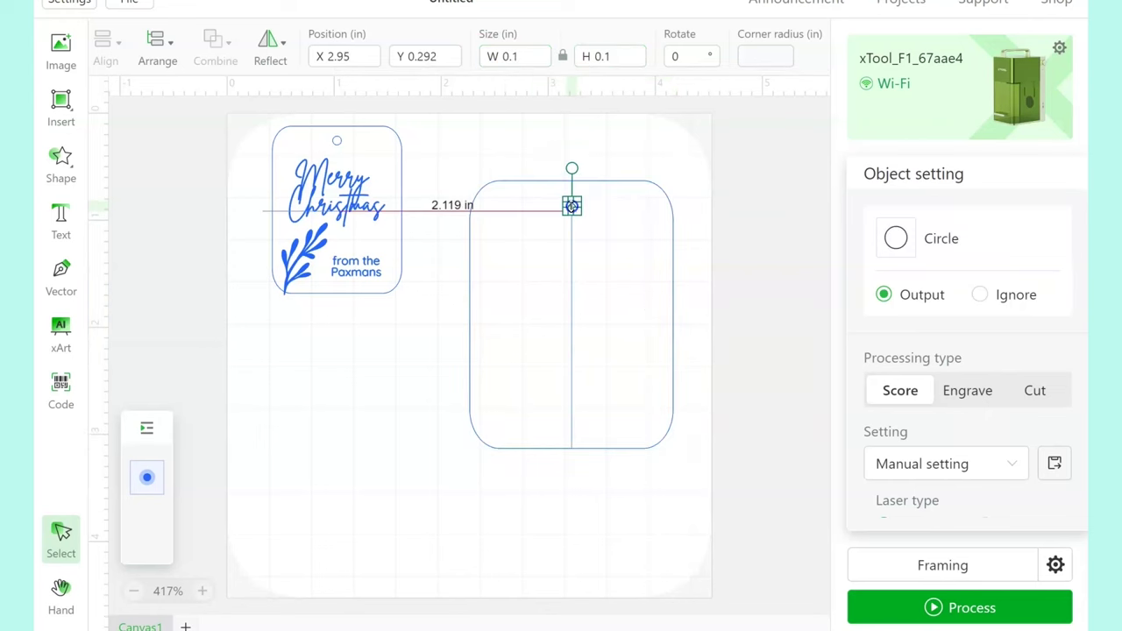
click(652, 145)
right_click(648, 144)
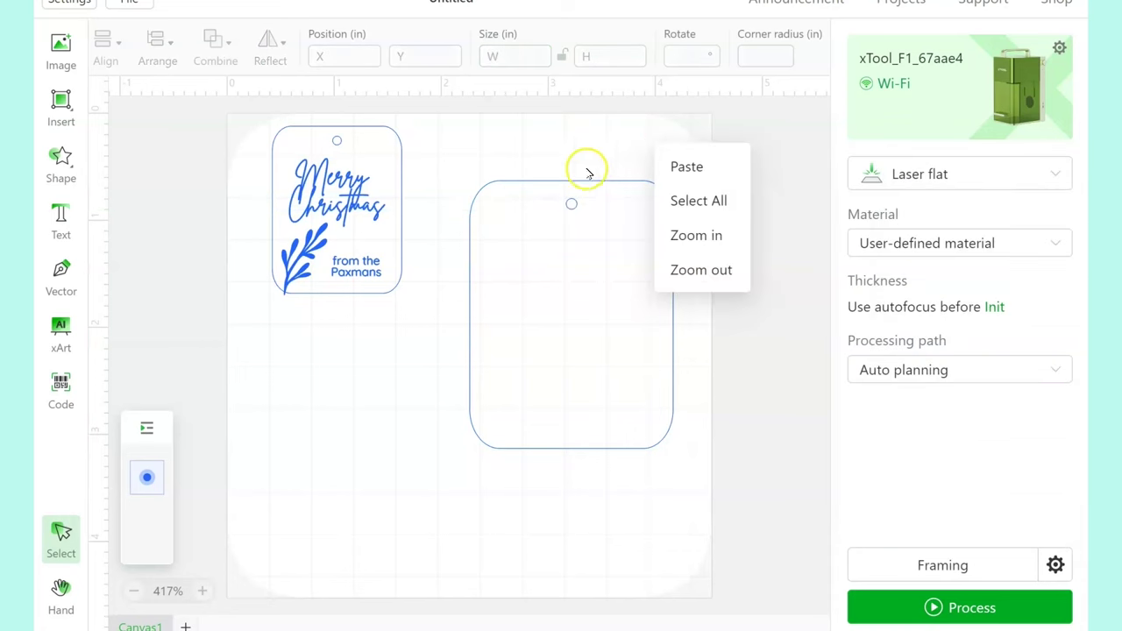
click(571, 204)
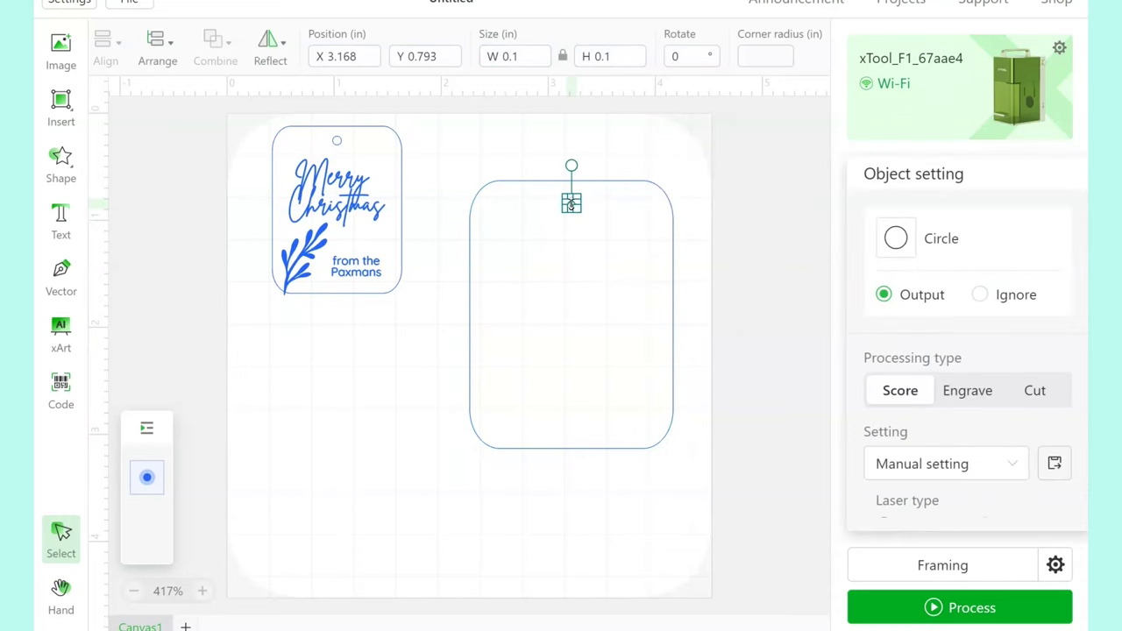
click(624, 131)
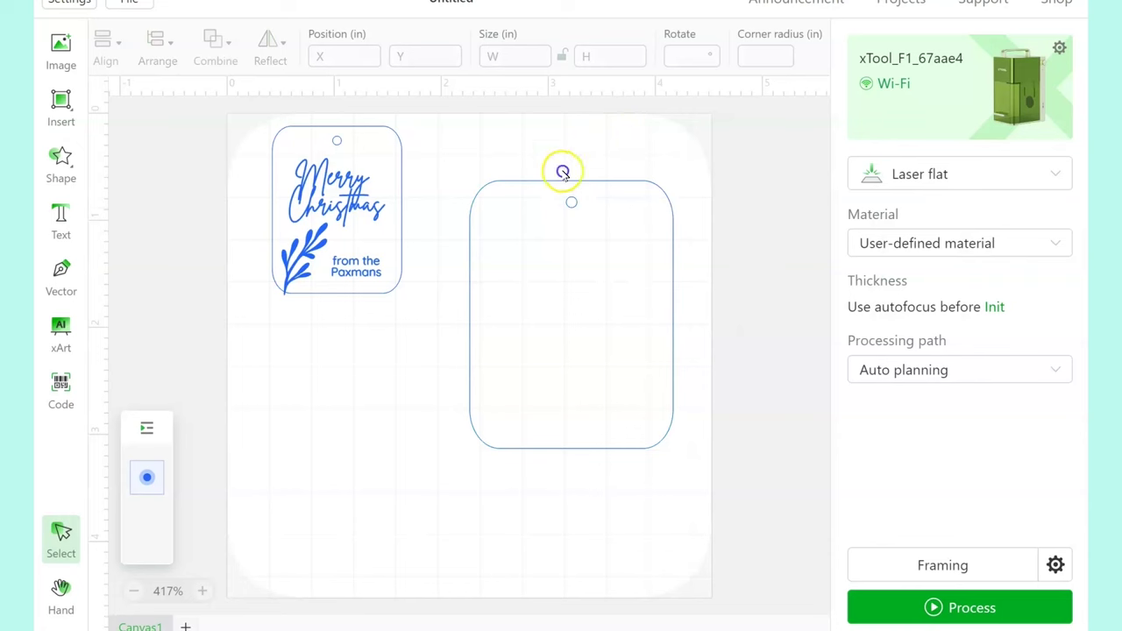
drag(564, 170, 599, 269)
mouse_move(226, 52)
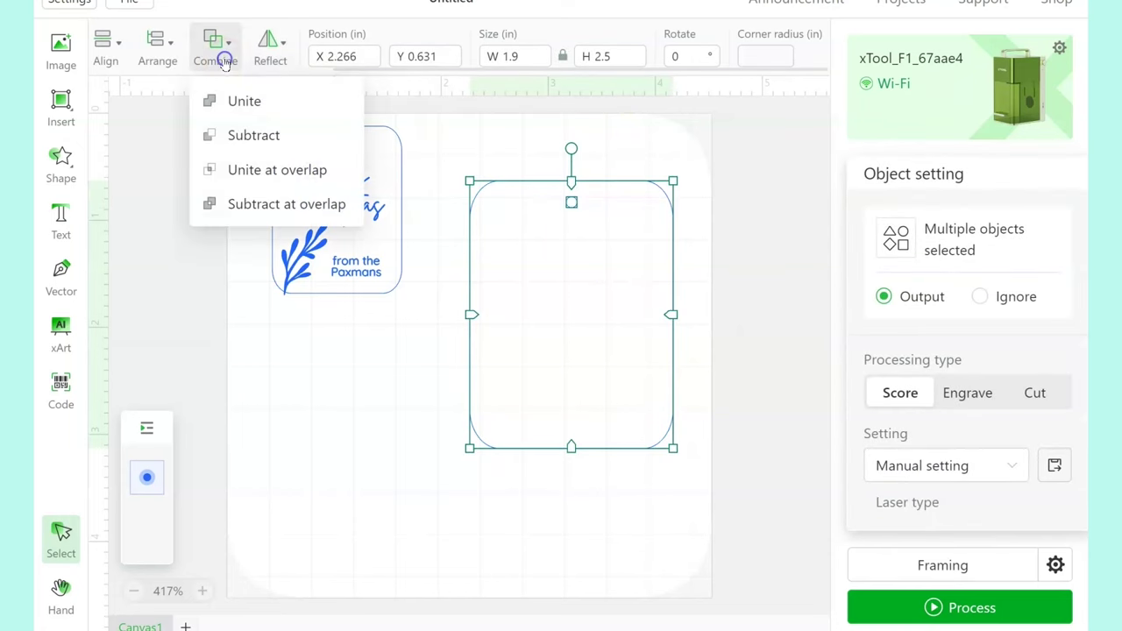
click(241, 148)
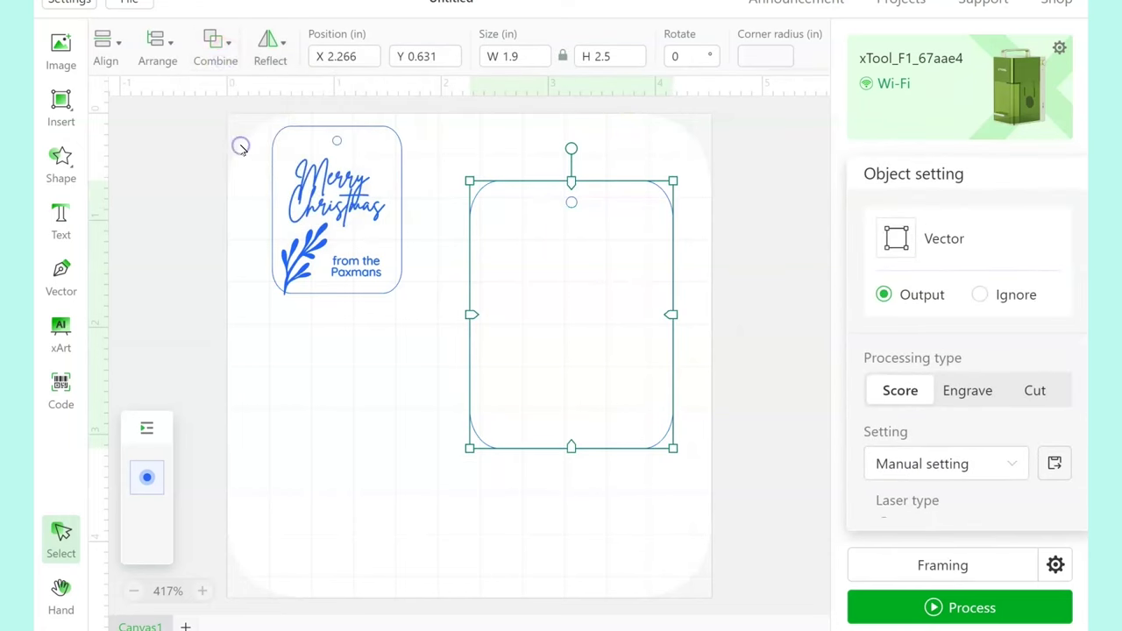
click(633, 152)
drag(613, 258, 588, 233)
Add a two-line 'Merry Christmas' text set to engrave in Brittany Signature.
right_click(589, 234)
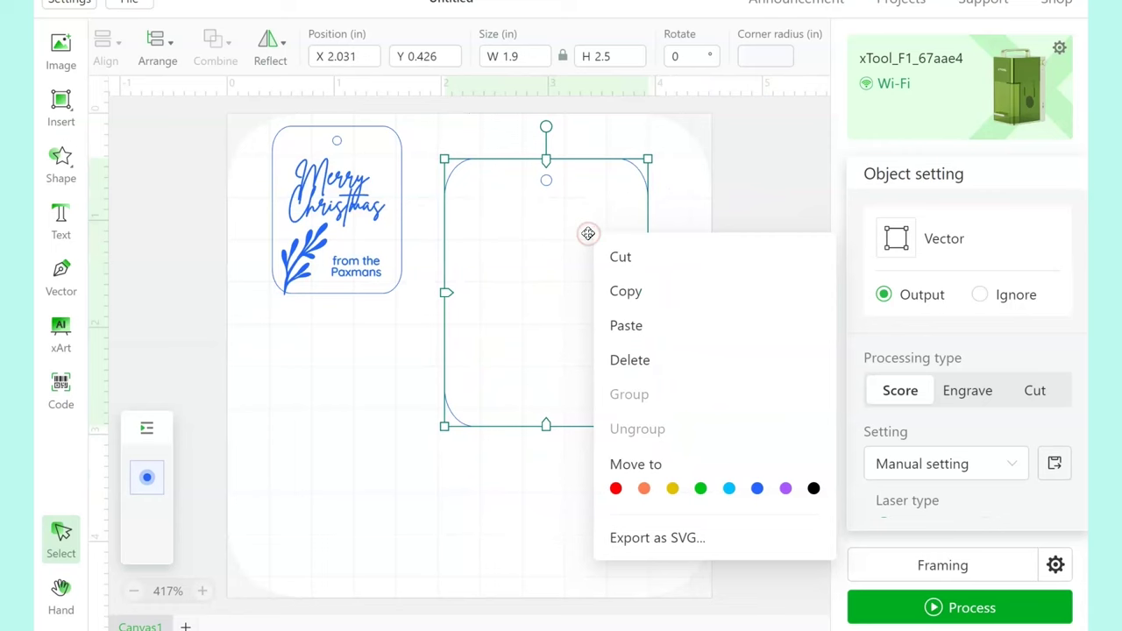
click(546, 507)
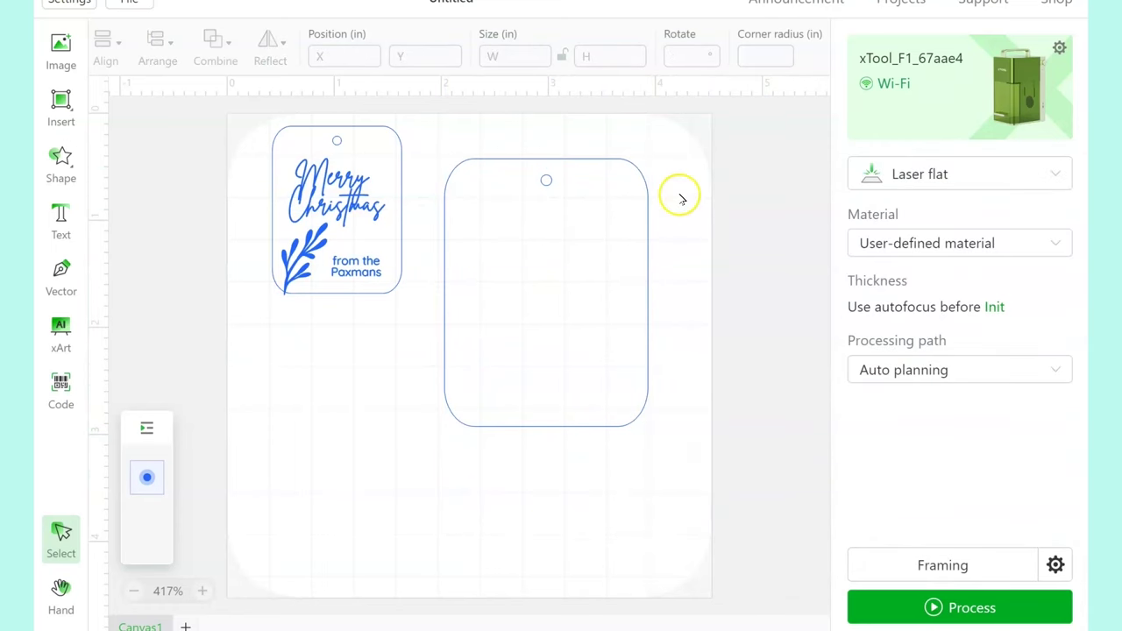
click(60, 219)
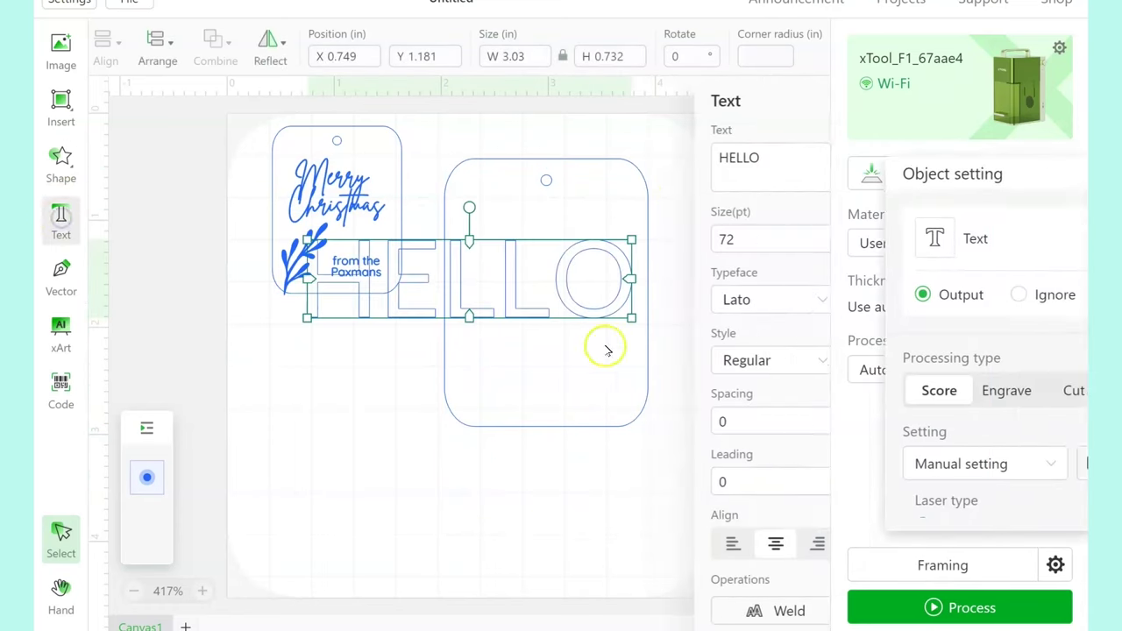
click(741, 166)
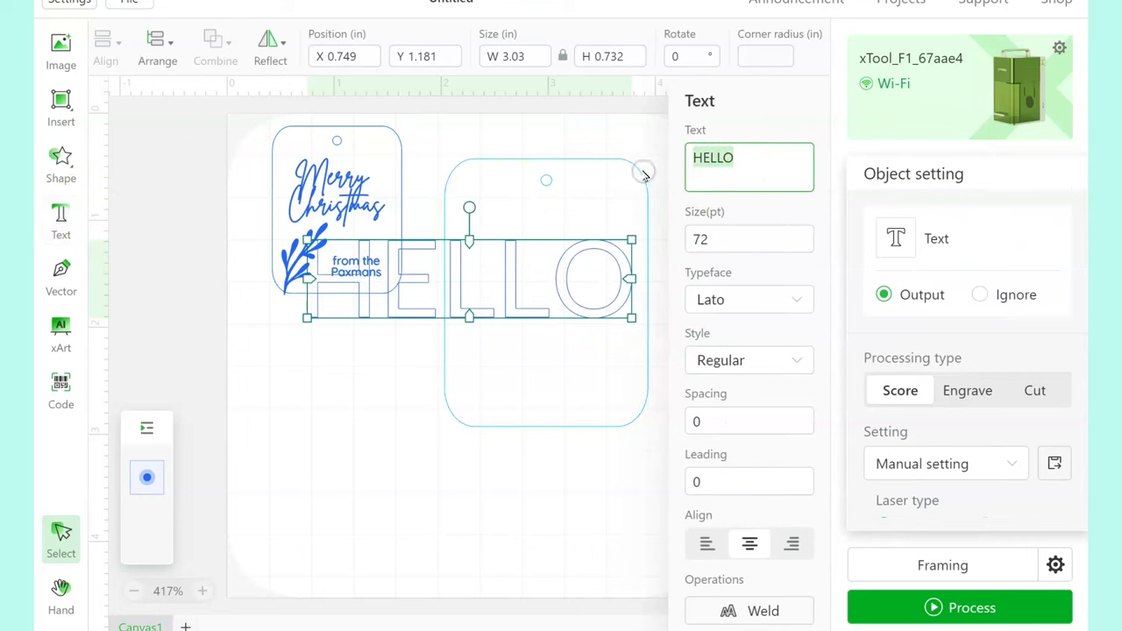
text(Merry)
key(Return)
text(Ch)
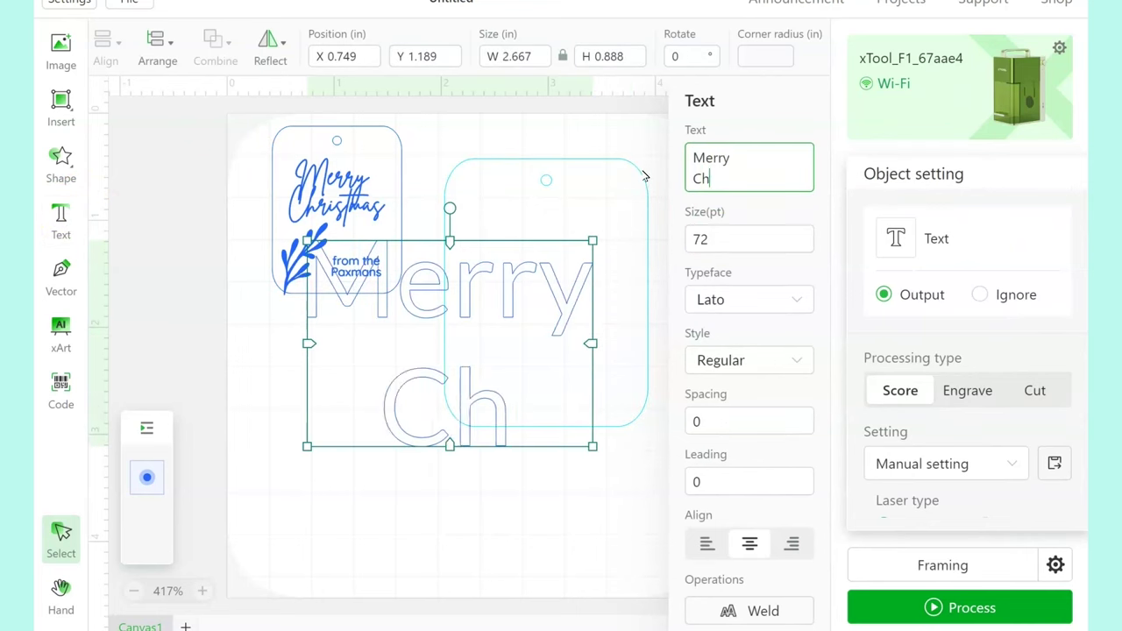
text(ristmas)
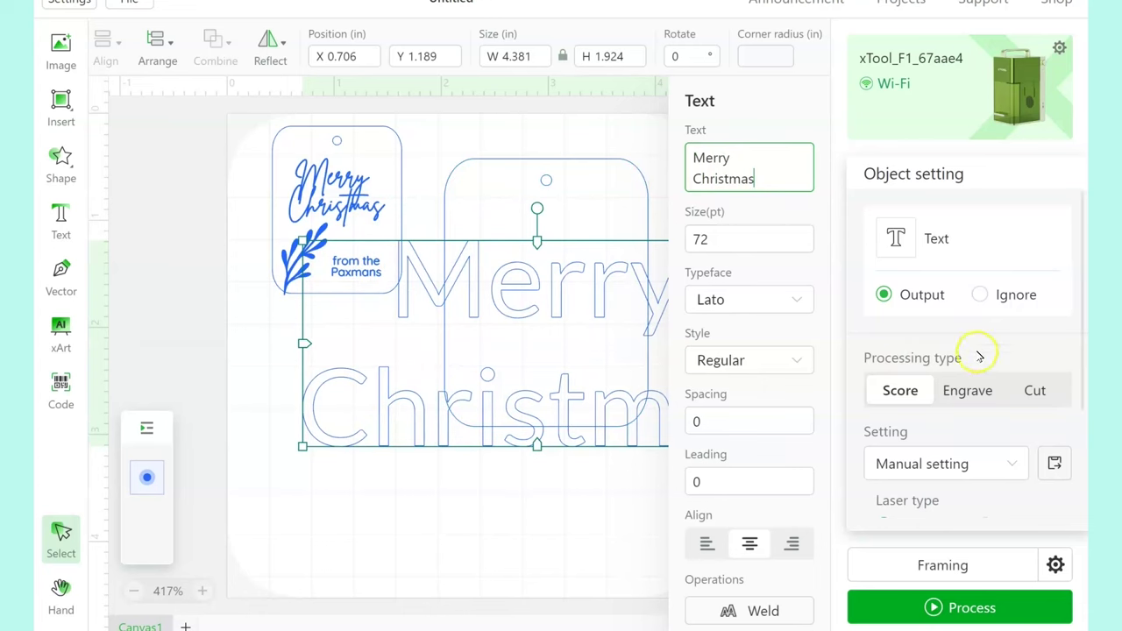
click(967, 390)
click(745, 305)
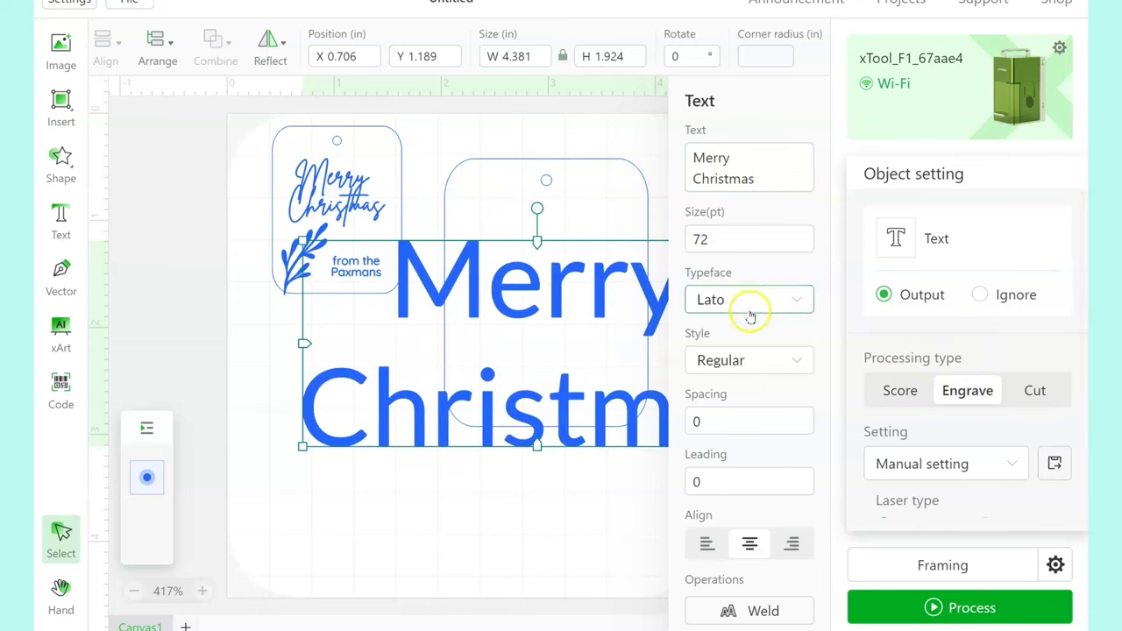
text(brit)
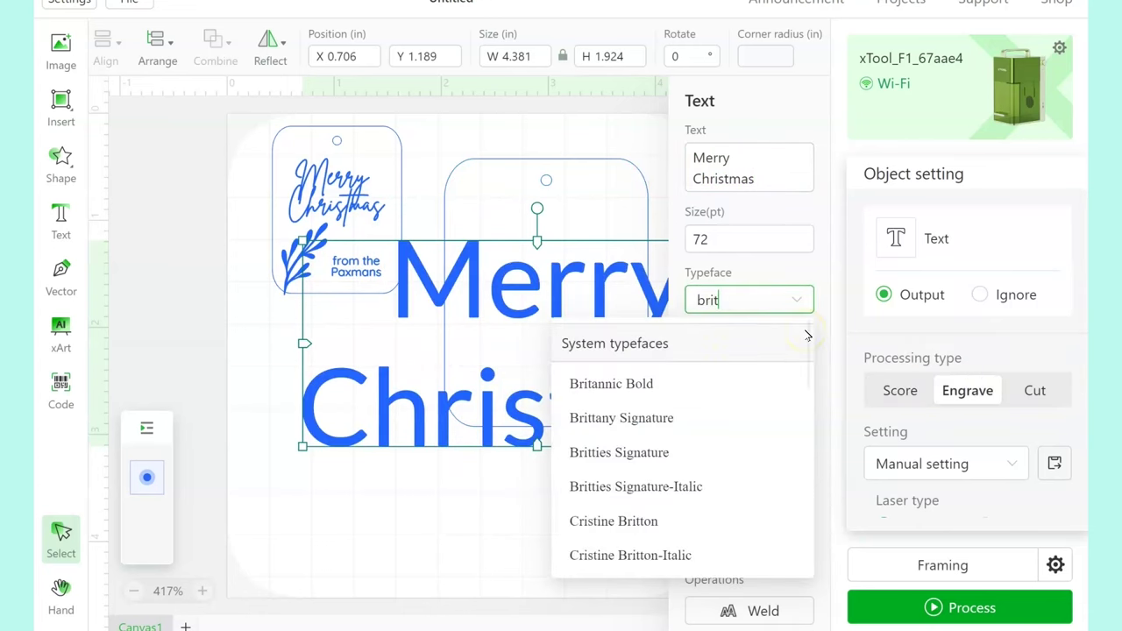
click(623, 428)
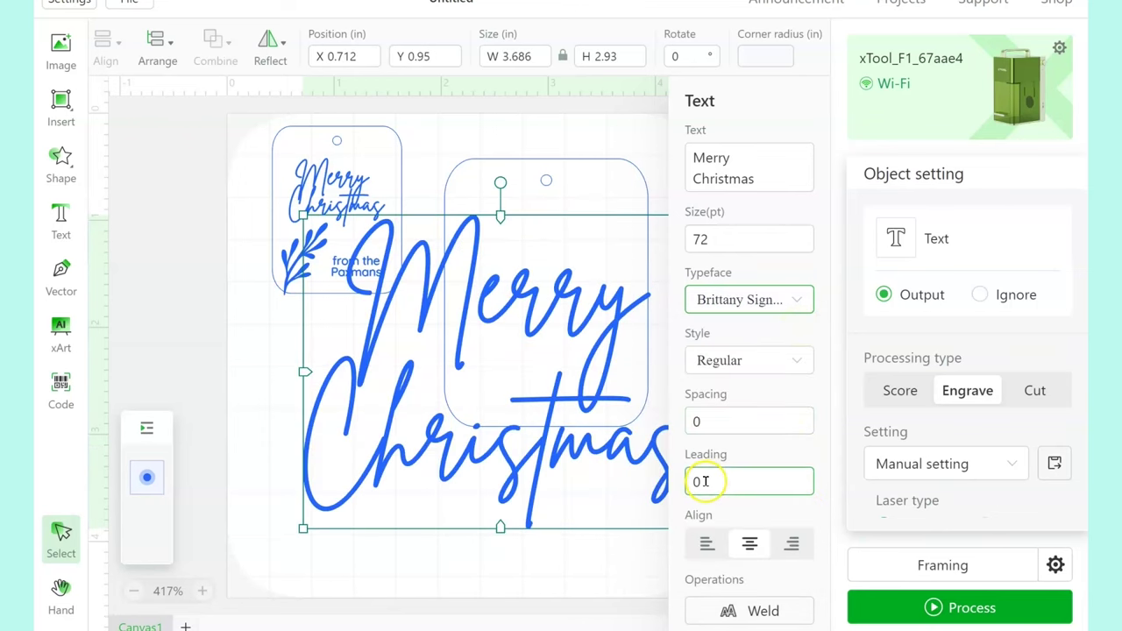
Set its leading to -1, scale it down and move it onto the right tag.
click(704, 481)
text(-)
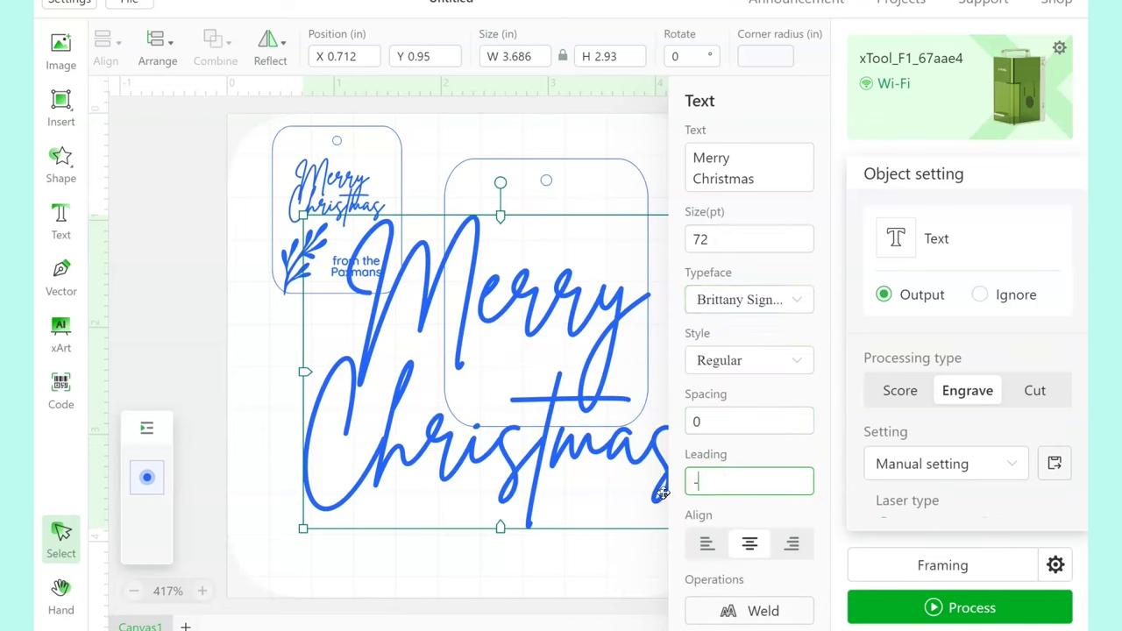
text(1)
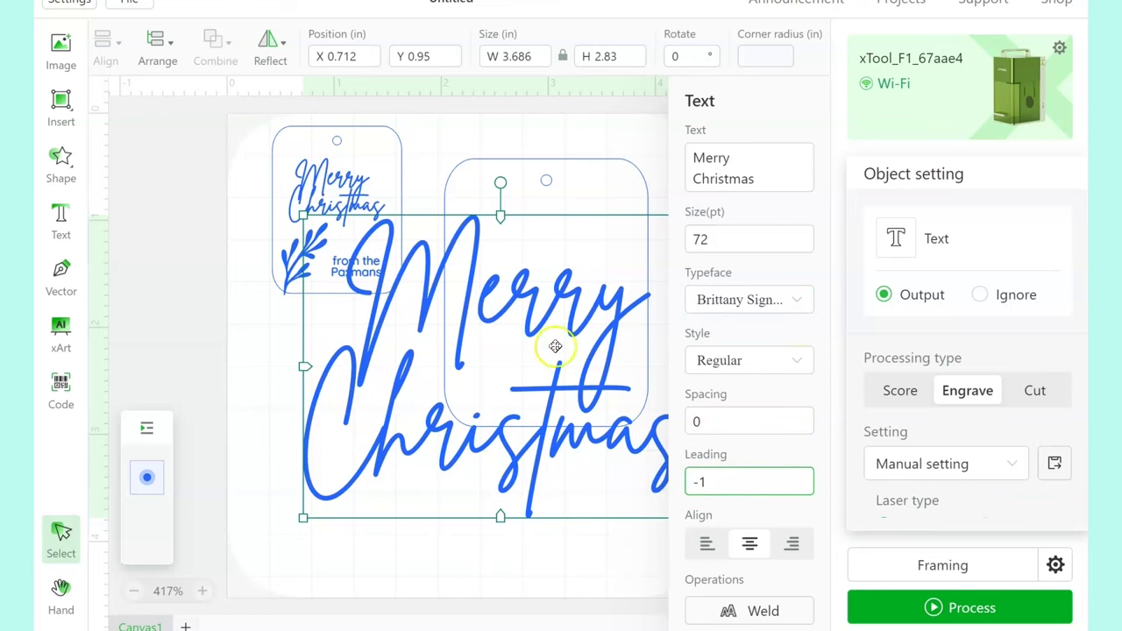
click(430, 575)
click(420, 338)
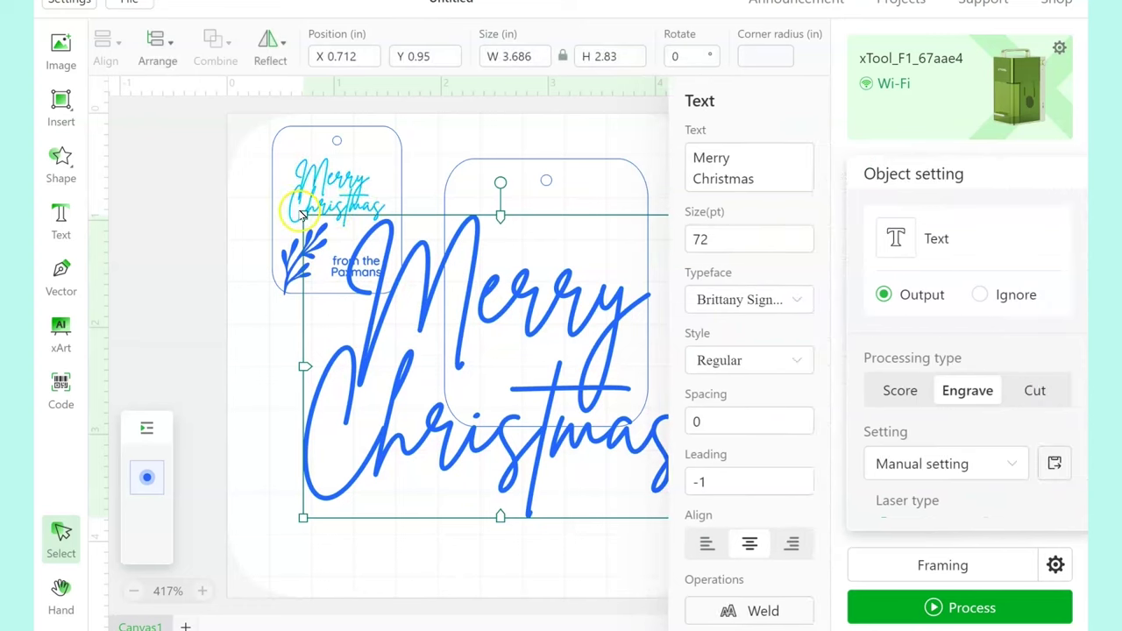
drag(305, 213, 526, 388)
drag(633, 495, 572, 312)
Add a two-line 'from the / Paxmans' text with leading -3.
click(60, 219)
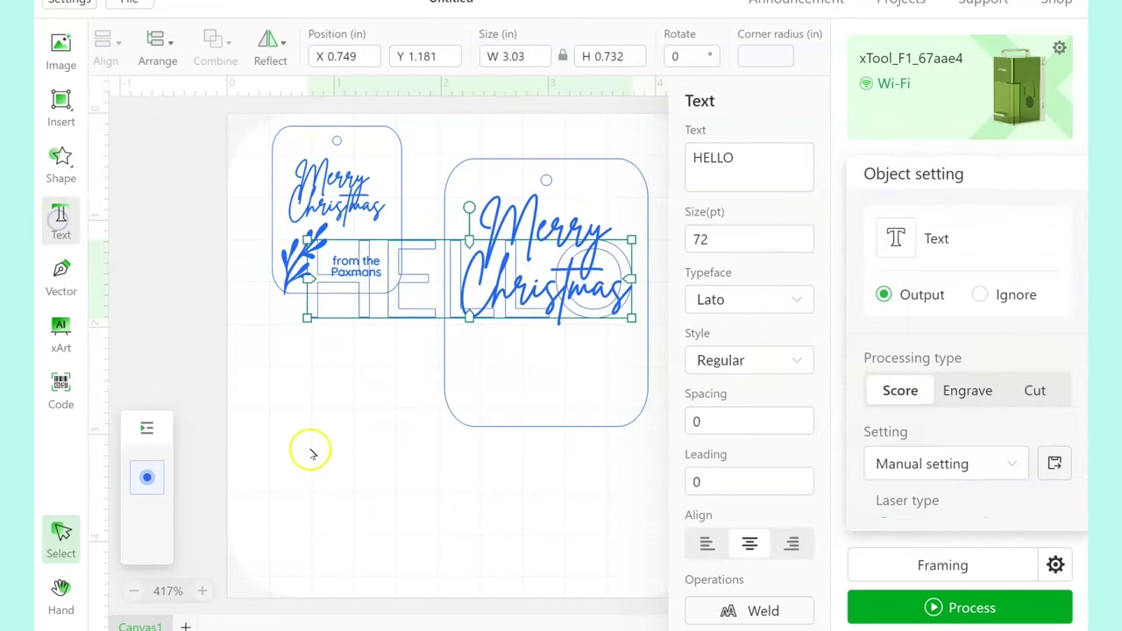
double_click(772, 147)
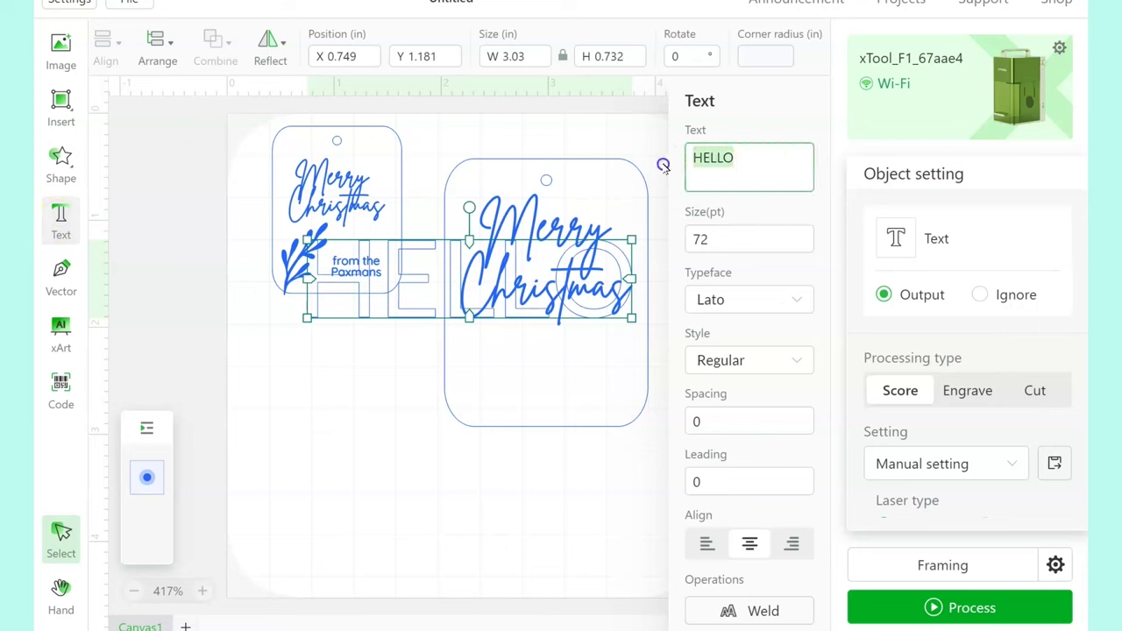
text(from the)
key(Return)
text(Paxmans)
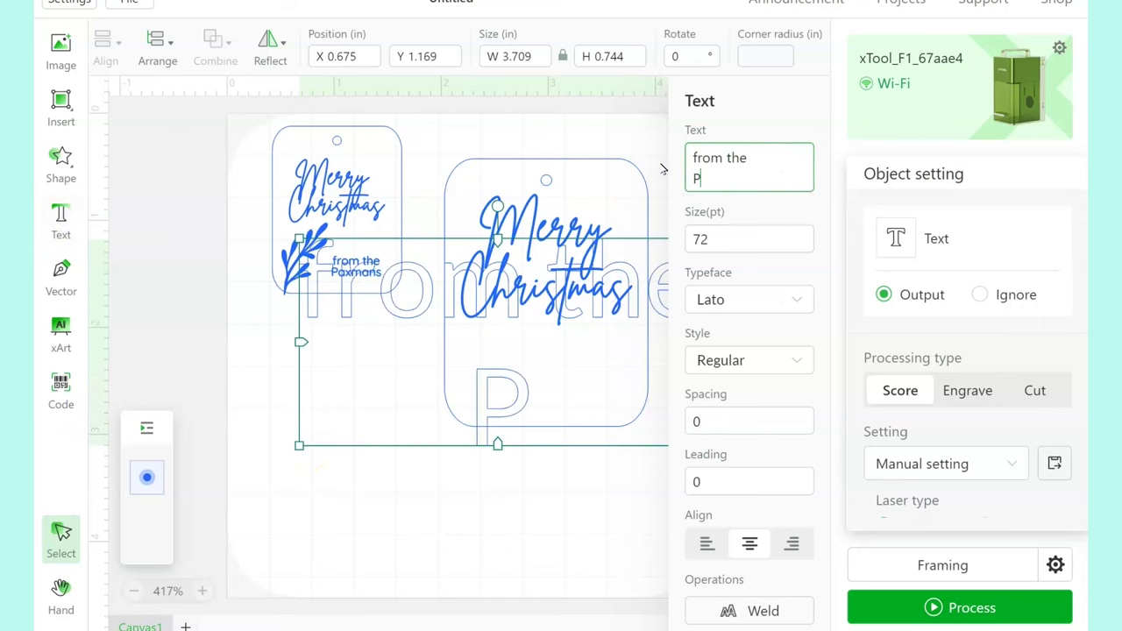
click(734, 477)
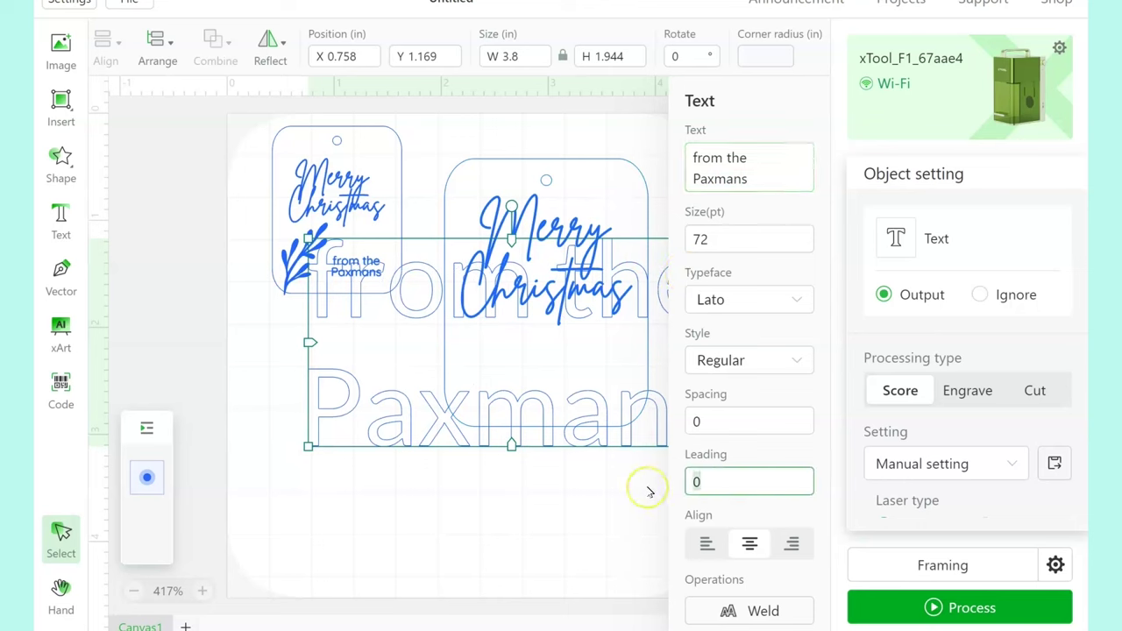
text(-1)
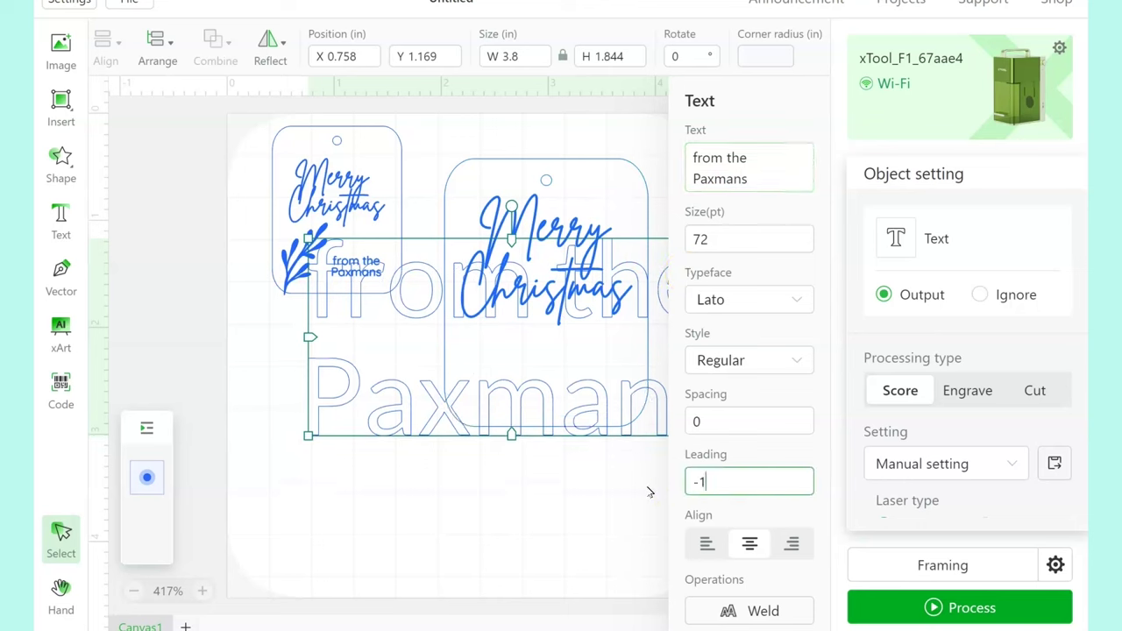
key(BackSpace)
text(2)
key(BackSpace)
text(3)
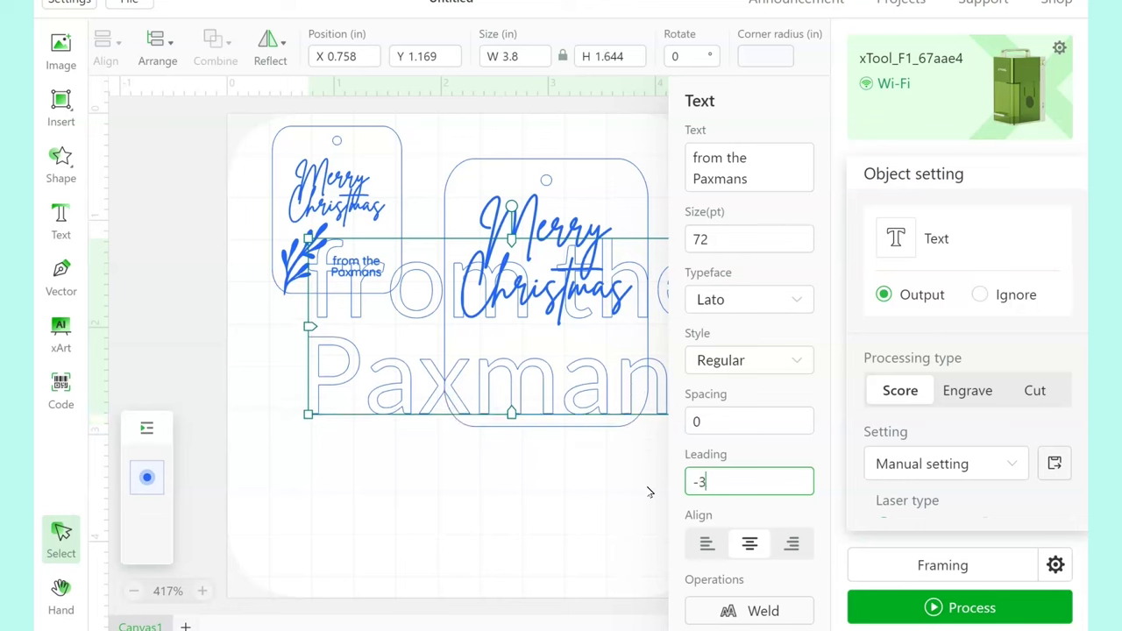
Switch it to Quicksand, set it to engrave, and shrink it into the right tag's corner.
click(743, 301)
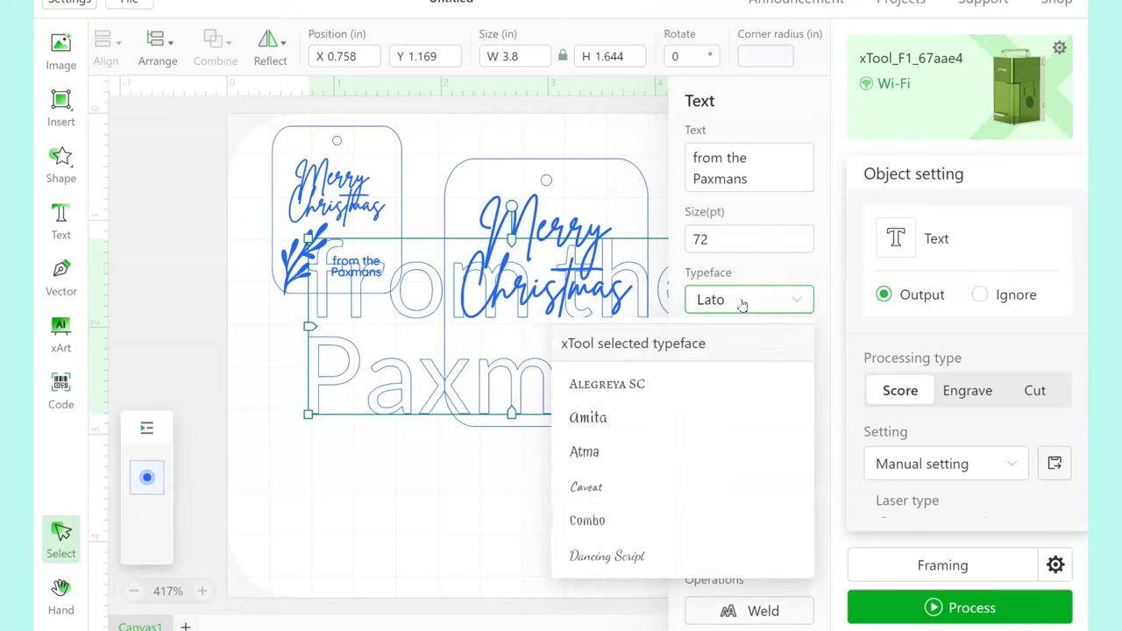
text(qui)
click(637, 463)
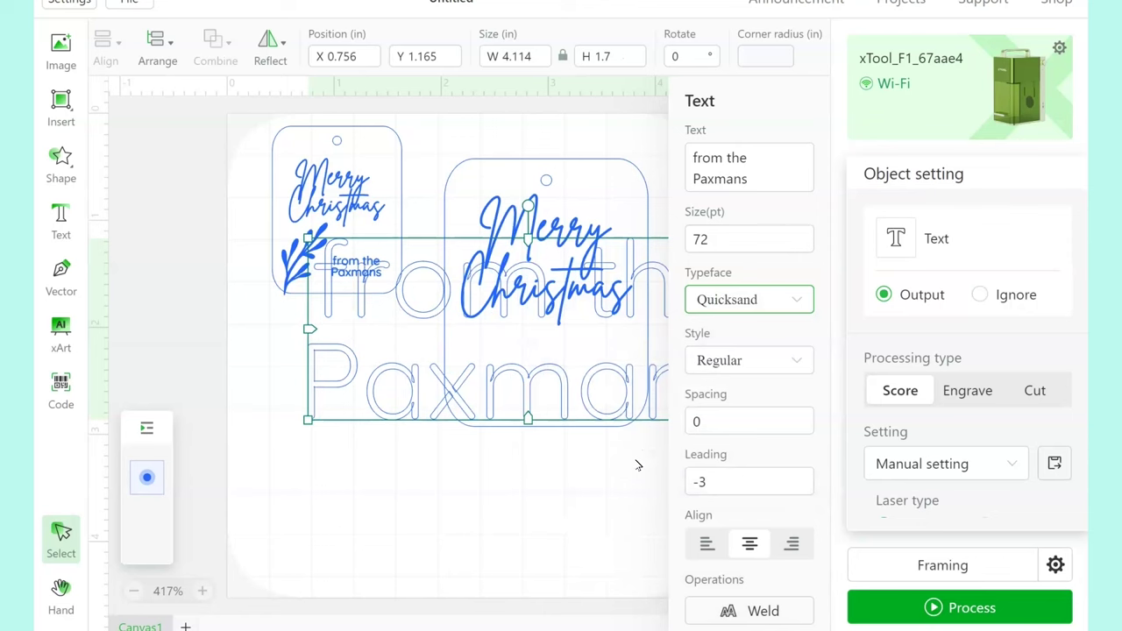
click(967, 391)
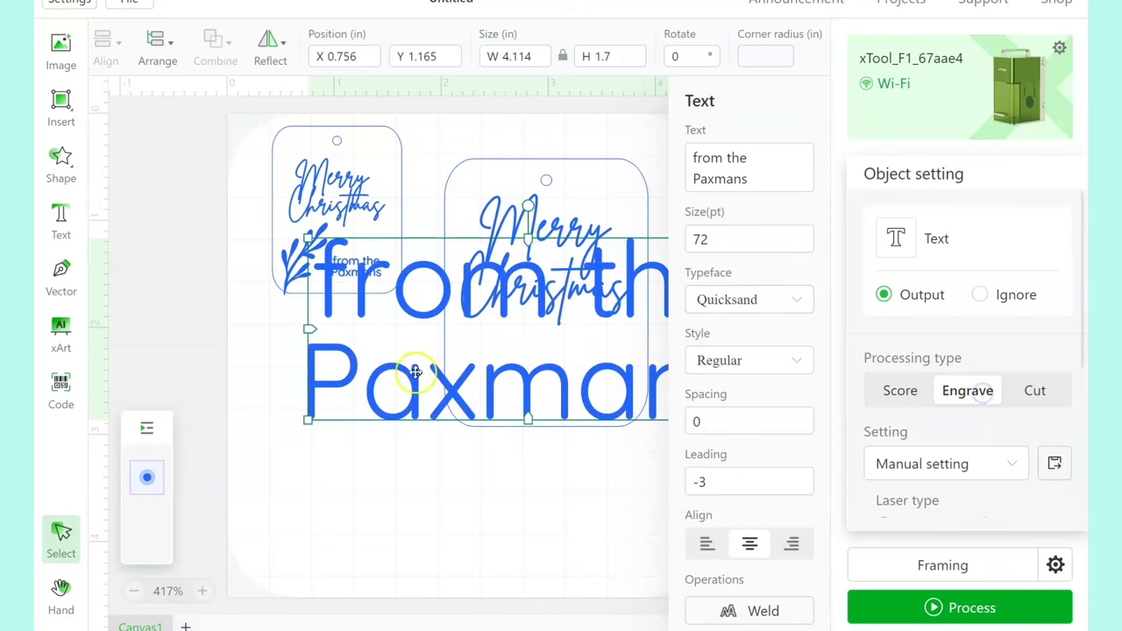
drag(310, 259, 564, 350)
click(576, 564)
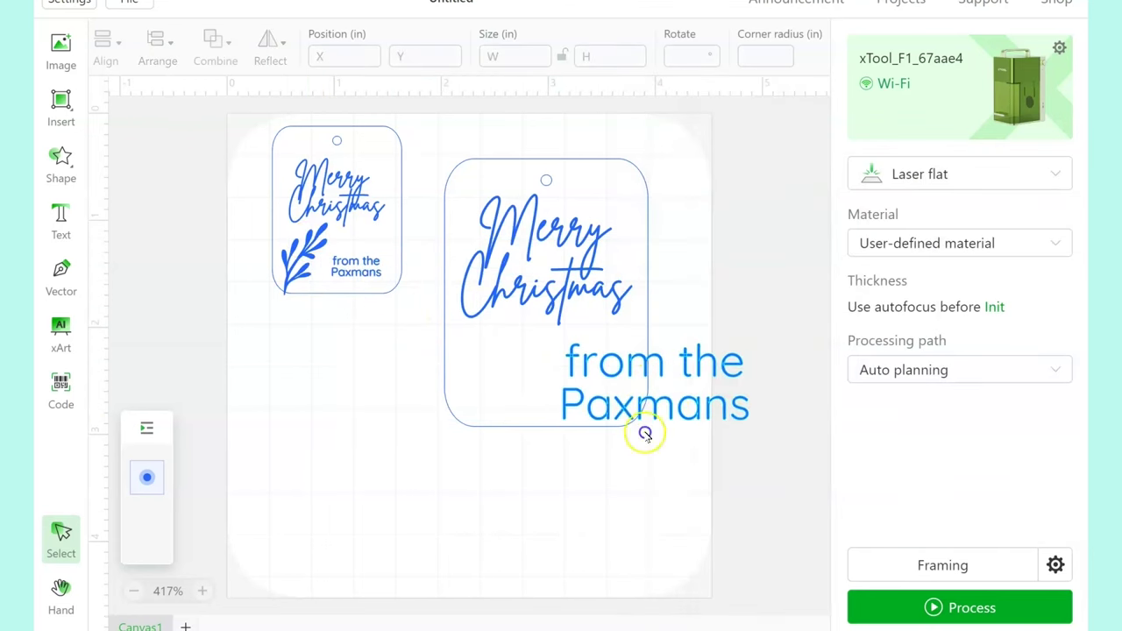
drag(644, 433, 441, 530)
drag(546, 439, 584, 388)
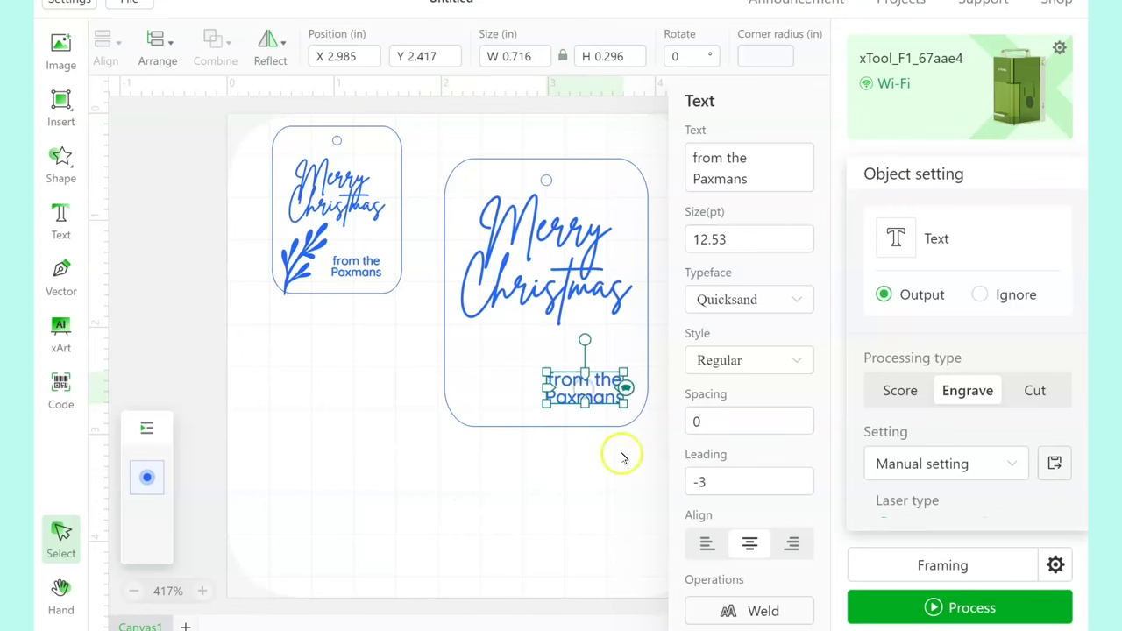
Insert the leafy branch graphic from the Plant shape collection.
click(632, 479)
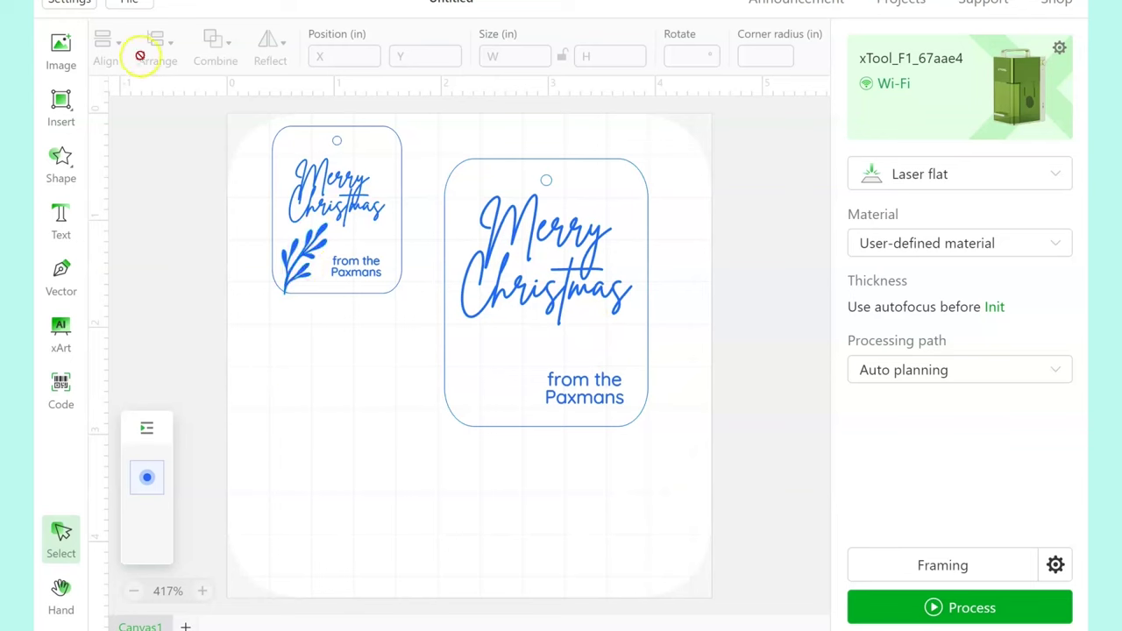
click(58, 103)
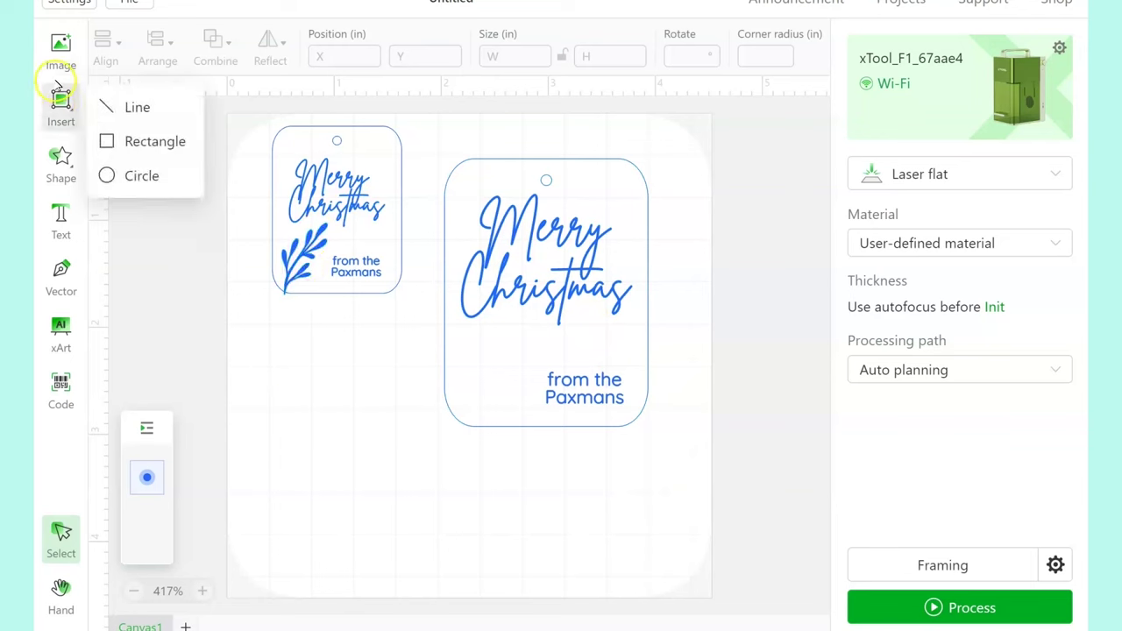
click(57, 159)
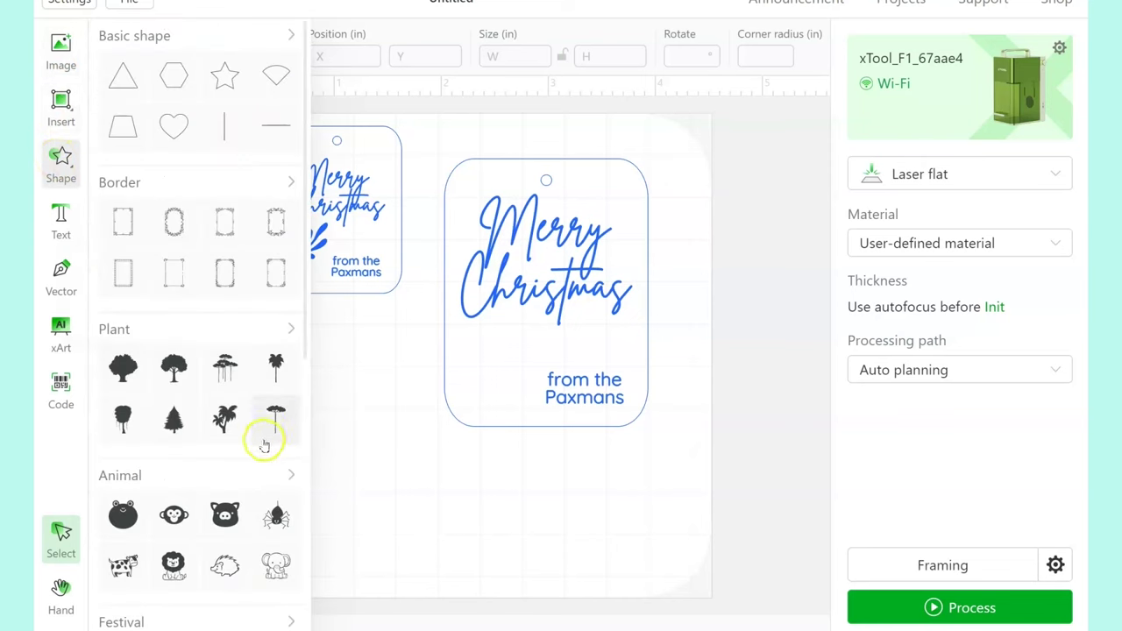
click(293, 331)
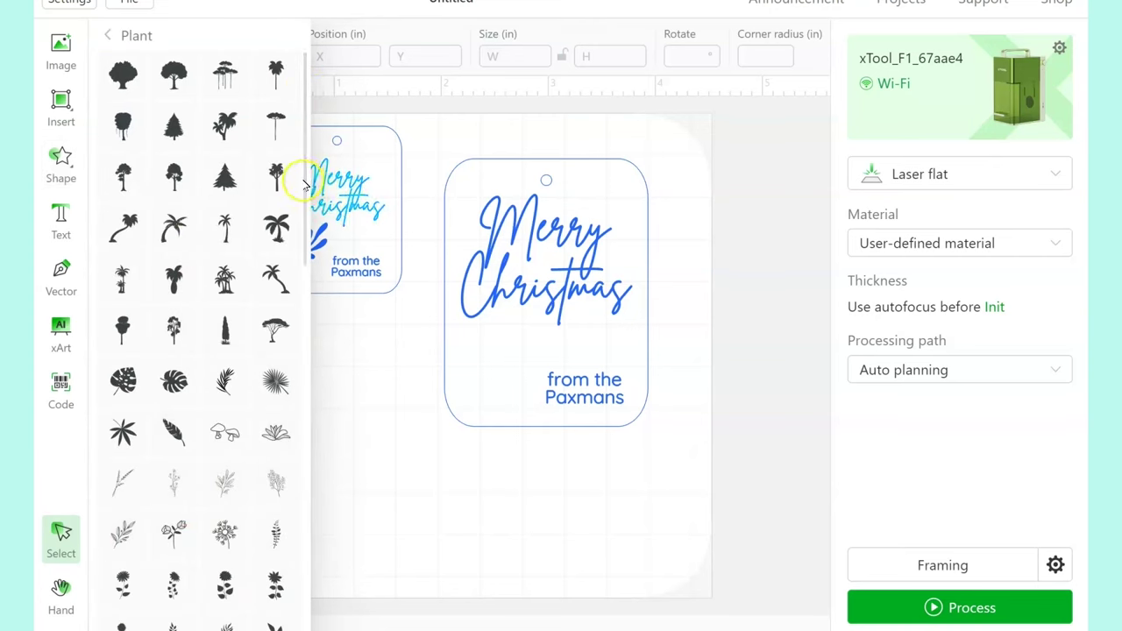
scroll(299, 228, down, 1)
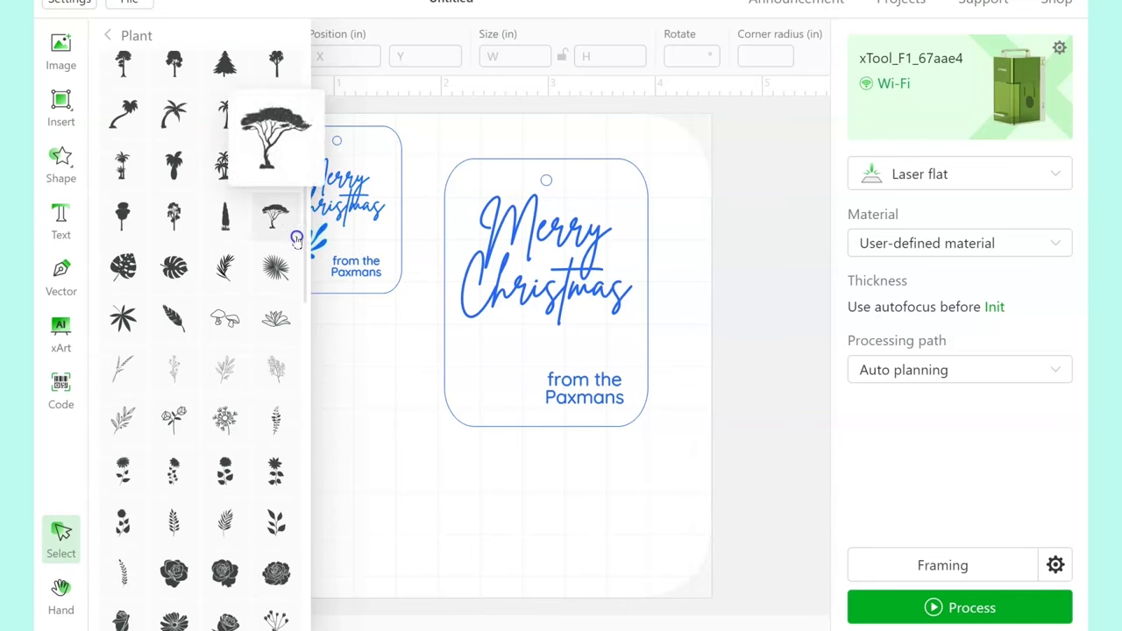
scroll(300, 233, down, 2)
mouse_move(118, 285)
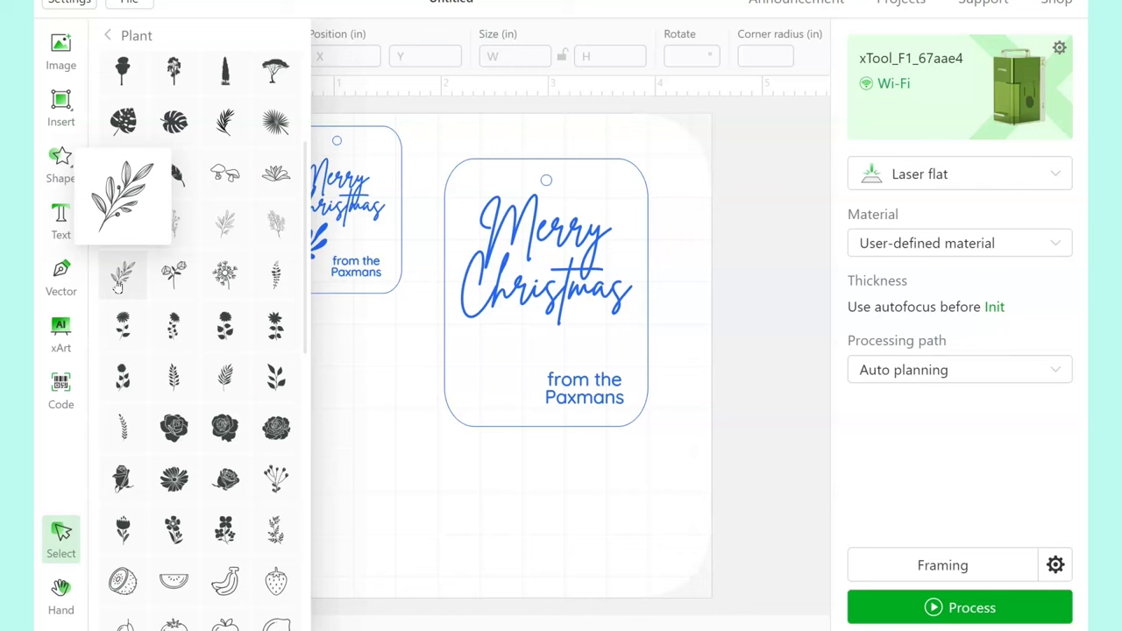
click(119, 285)
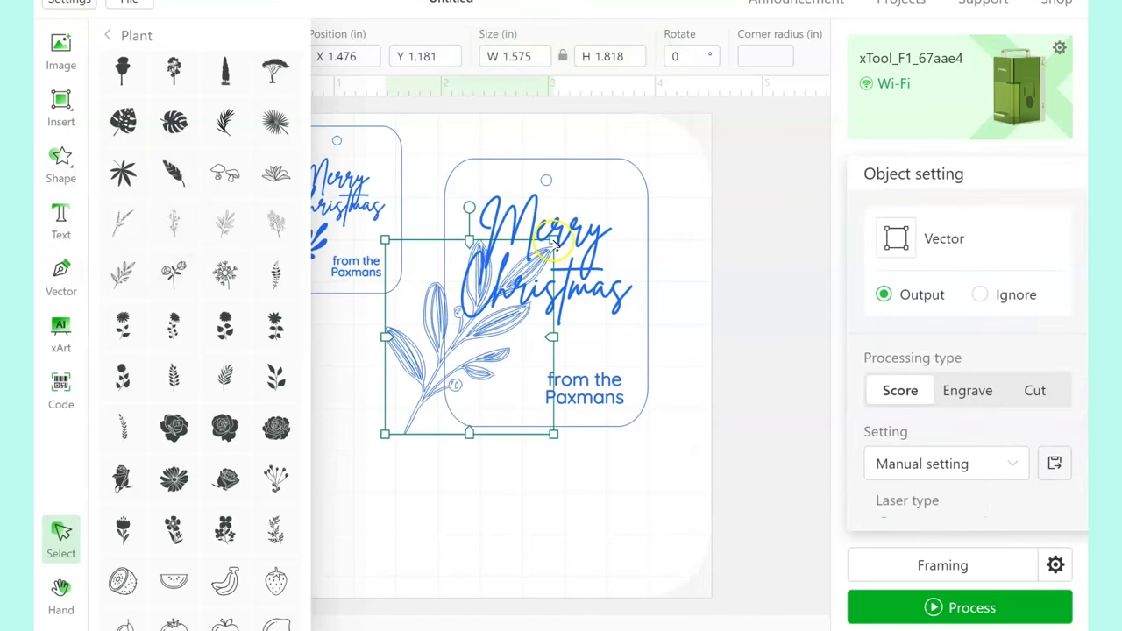
click(501, 514)
Set the leaf to engrave and shrink it to 0.844 × 0.975 in at the right tag's lower left.
drag(420, 360, 365, 450)
click(967, 390)
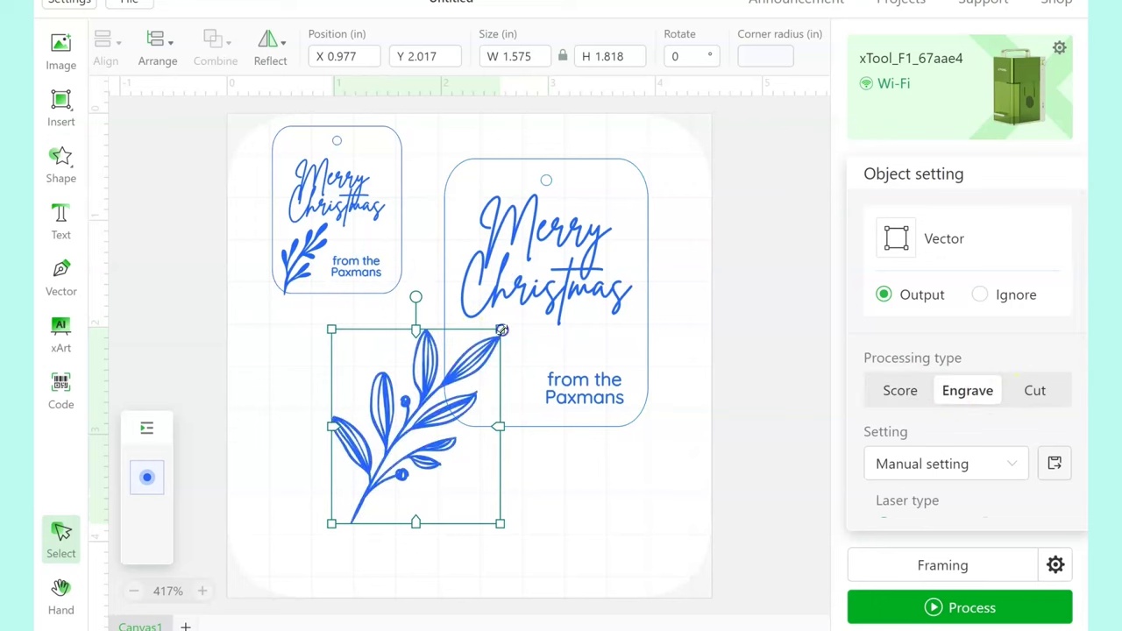
drag(502, 330, 433, 407)
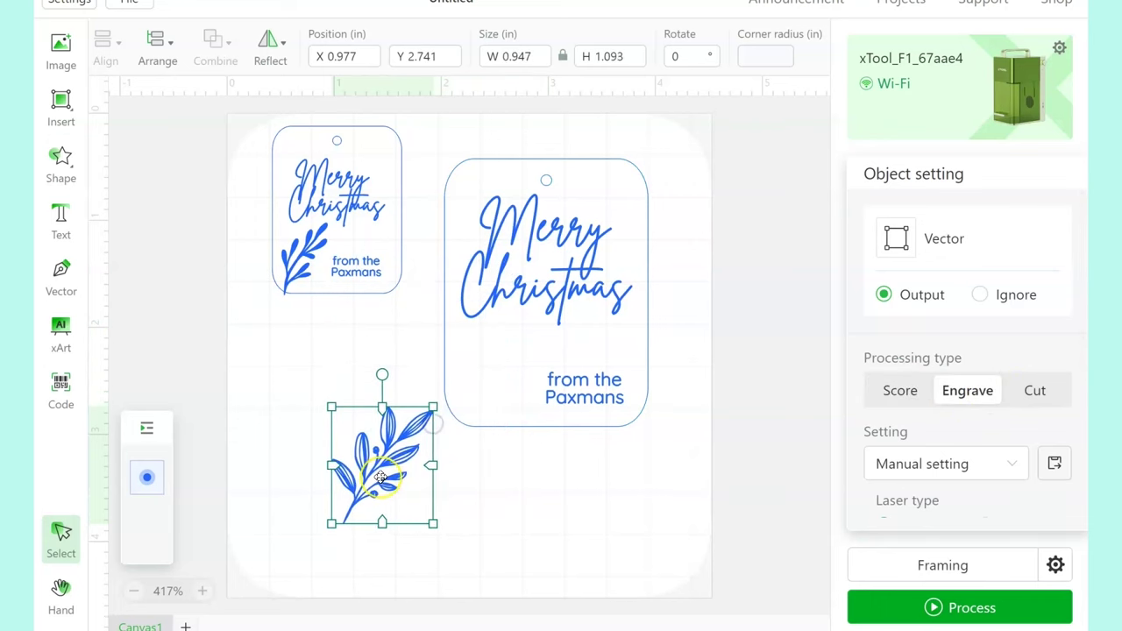
drag(380, 478, 490, 399)
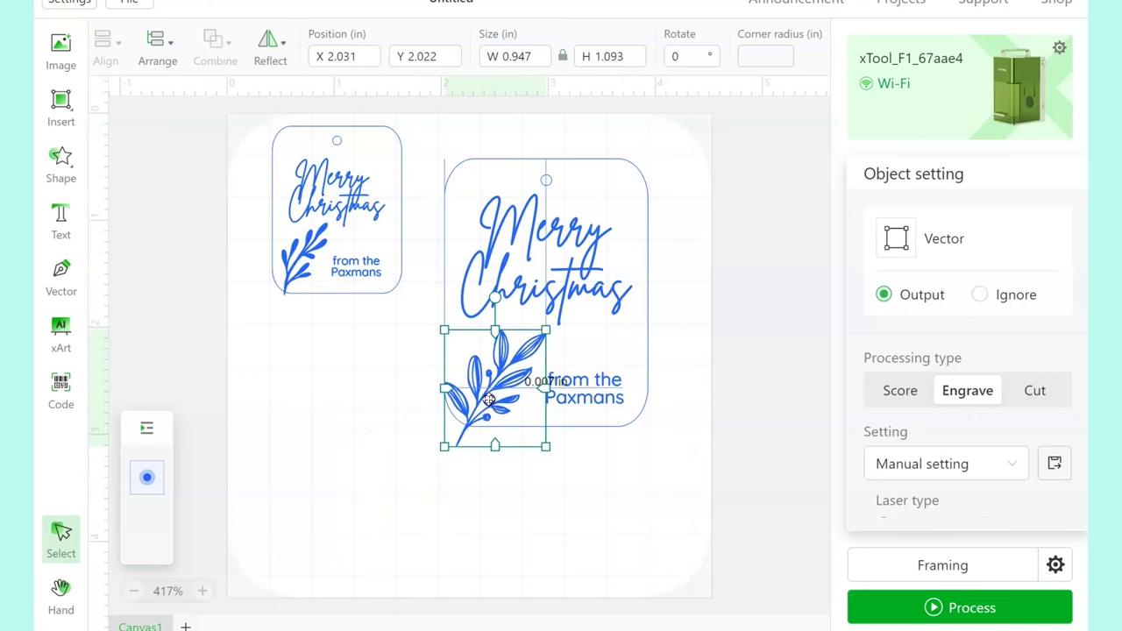
drag(443, 446, 463, 418)
drag(515, 387, 509, 382)
click(306, 418)
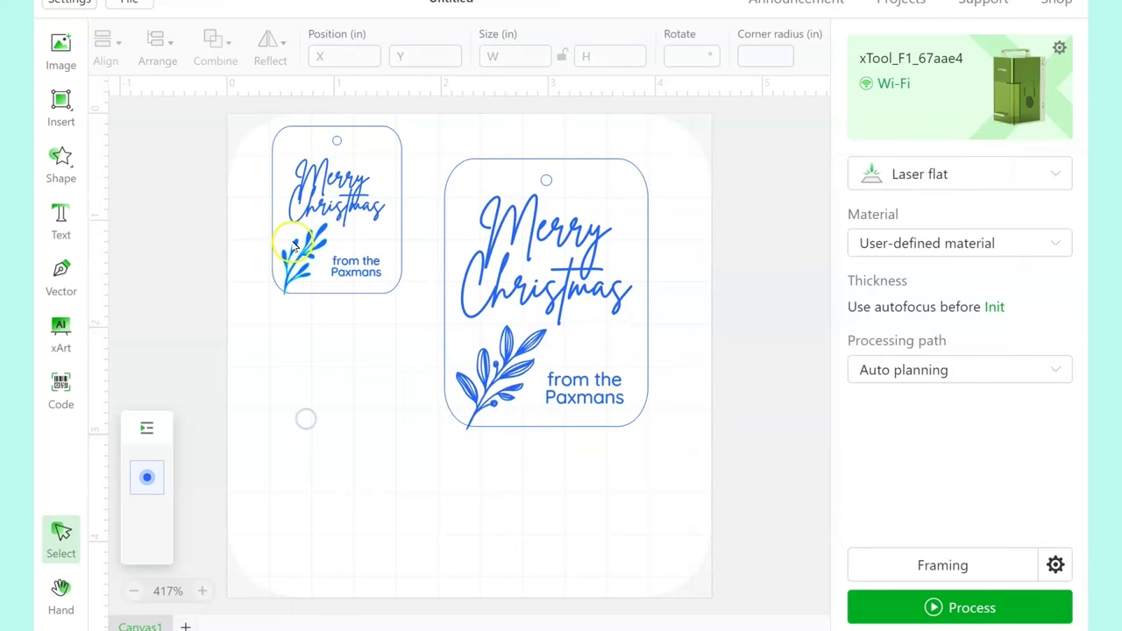
click(296, 255)
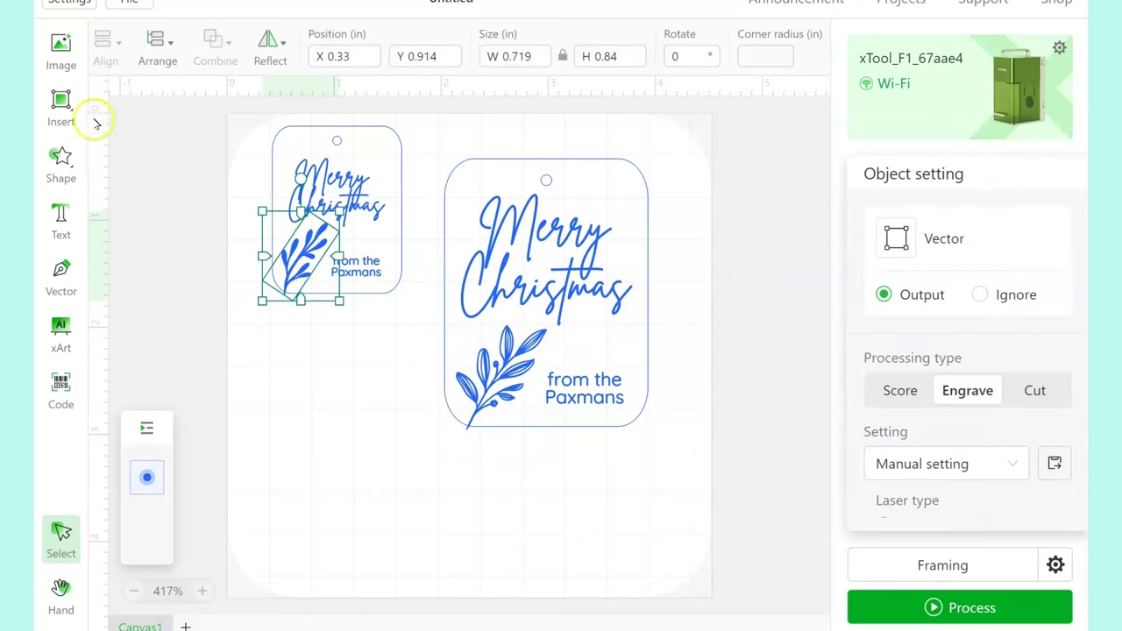
Import Floral element-26 from the Christmas-Floral-BUNDLE PNG folder.
click(133, 4)
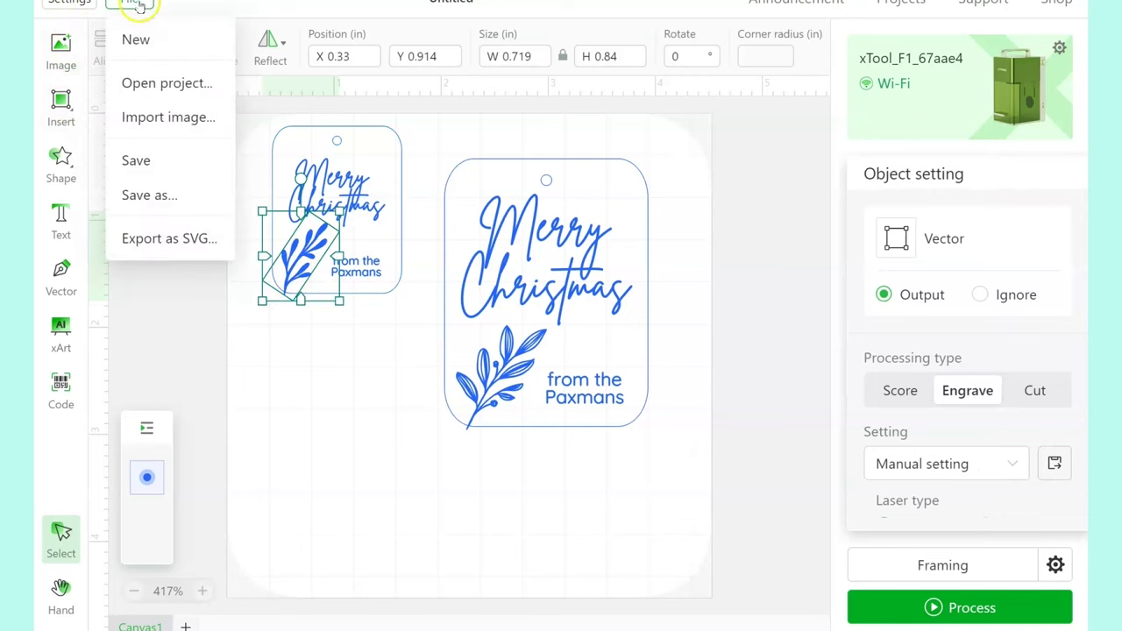
click(152, 115)
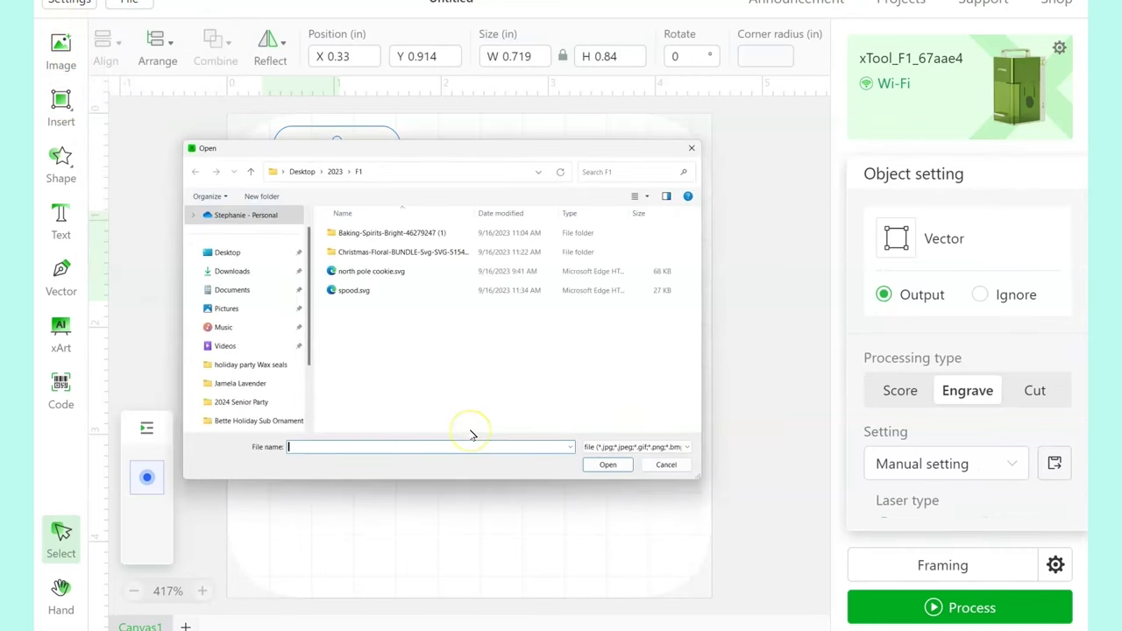
click(387, 252)
double_click(386, 252)
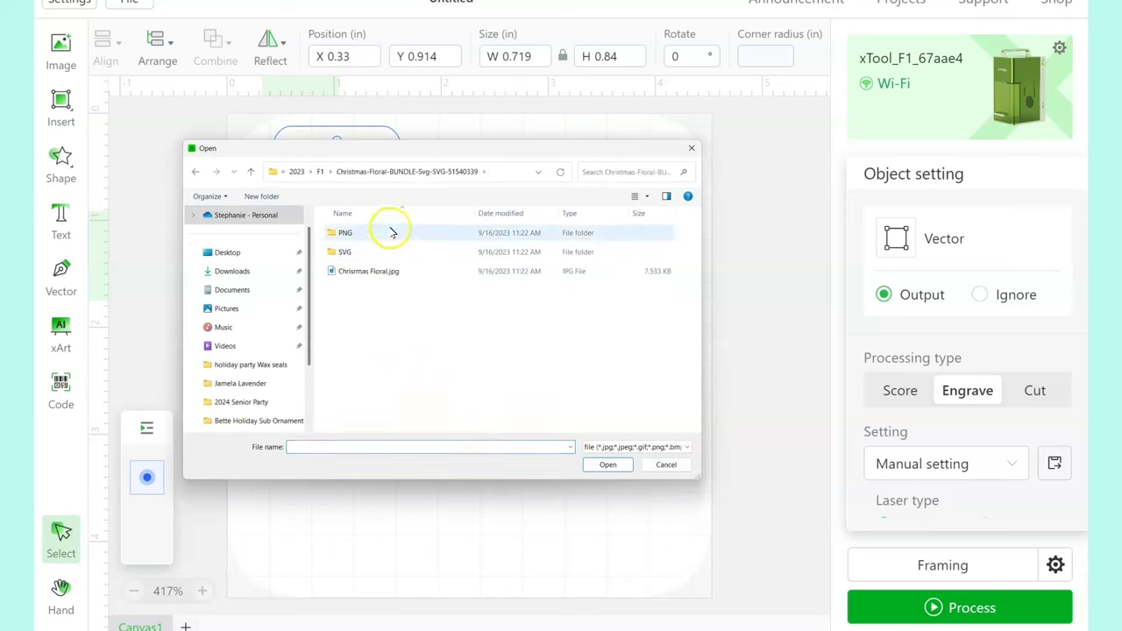
double_click(389, 231)
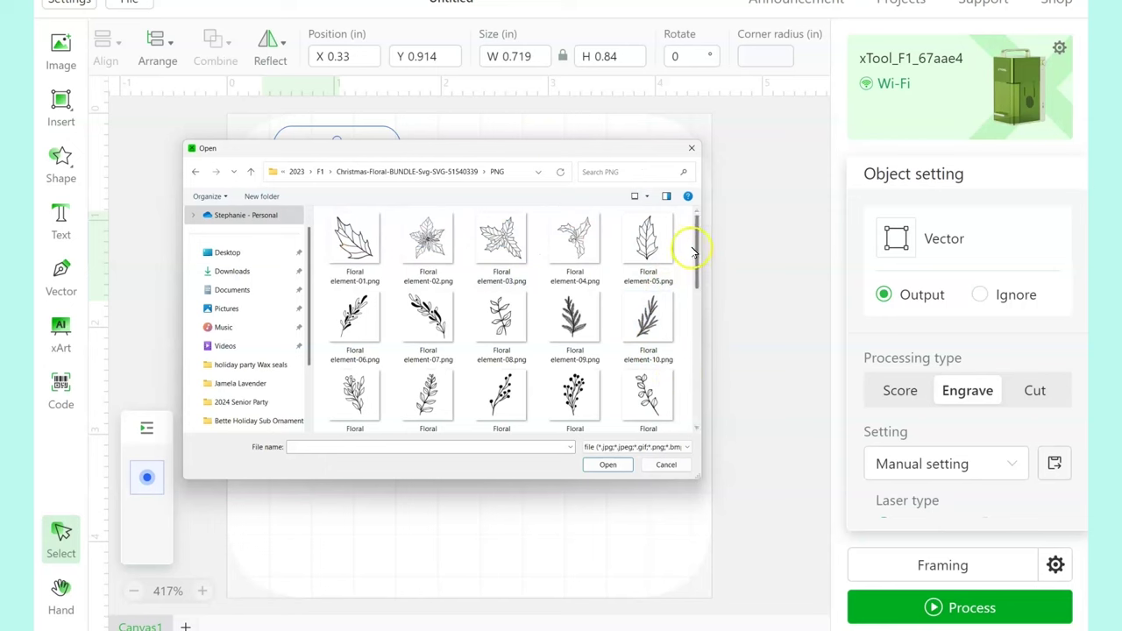
drag(698, 243, 695, 298)
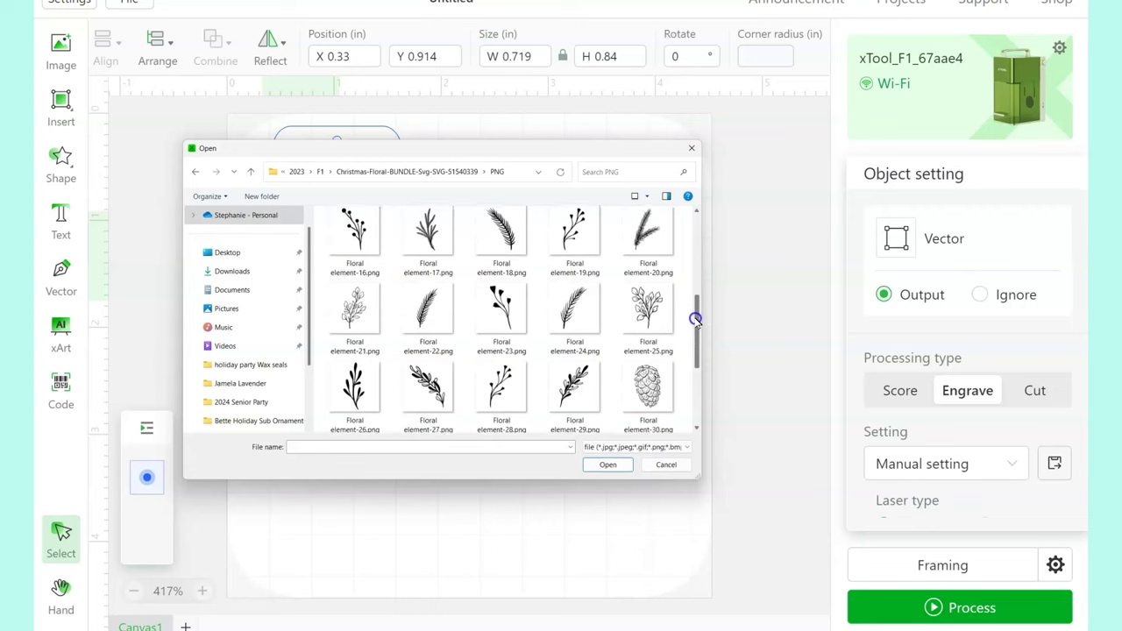
drag(695, 320, 695, 336)
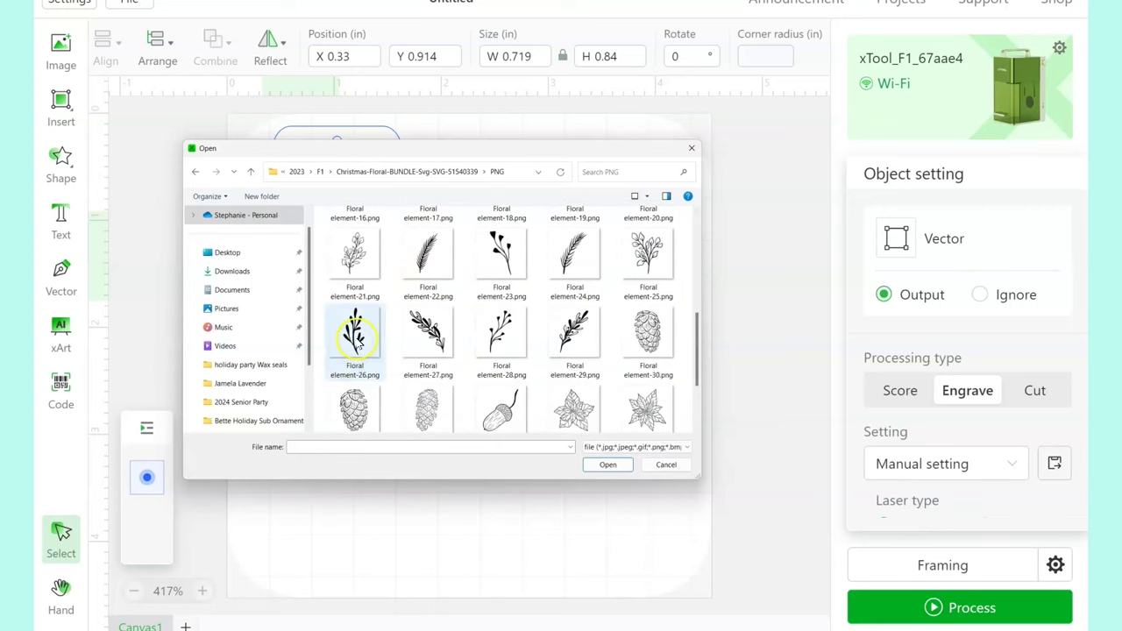
double_click(355, 338)
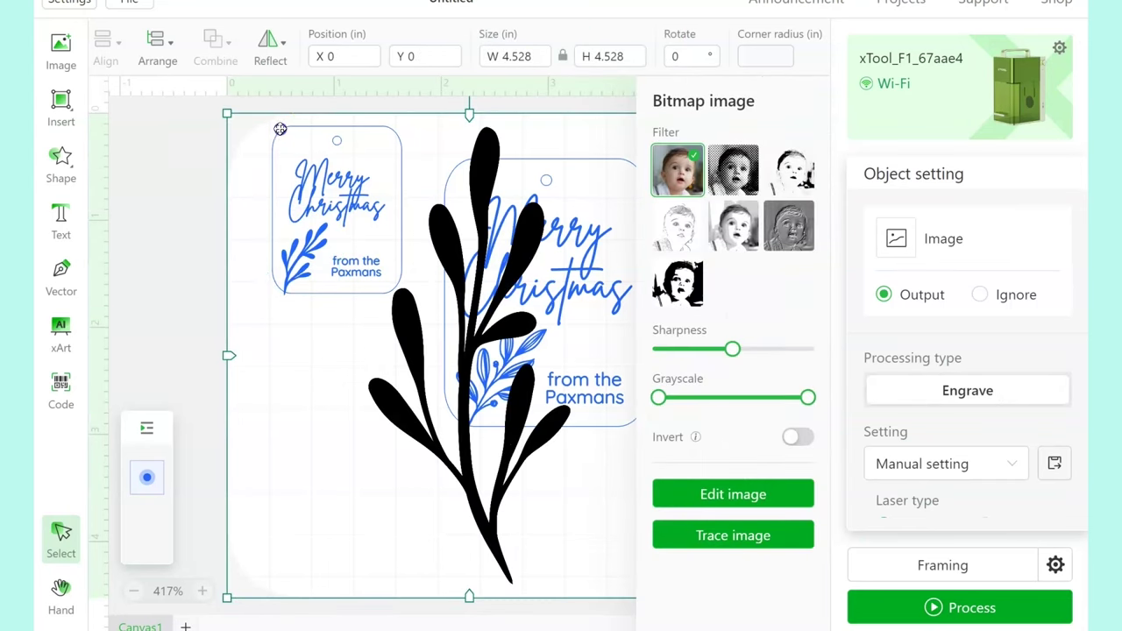
Shrink, rotate and move the leaf image onto the large tag.
drag(226, 112, 479, 438)
drag(424, 529, 498, 383)
click(379, 198)
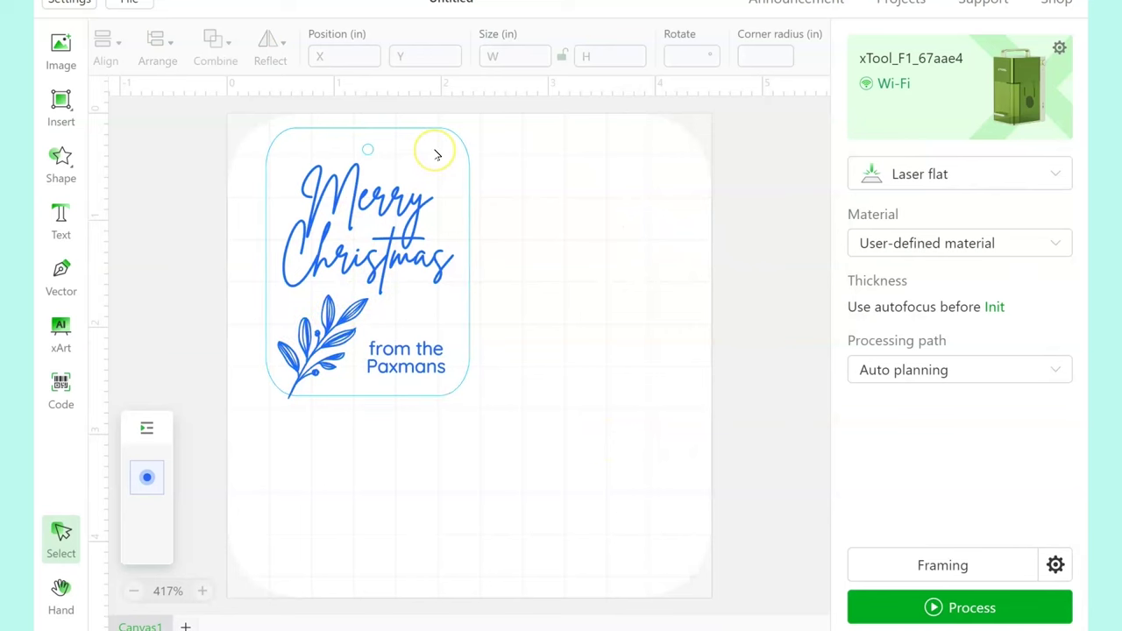
Give the Merry Christmas text 80% engraving power and review the leaf's power setting.
click(410, 178)
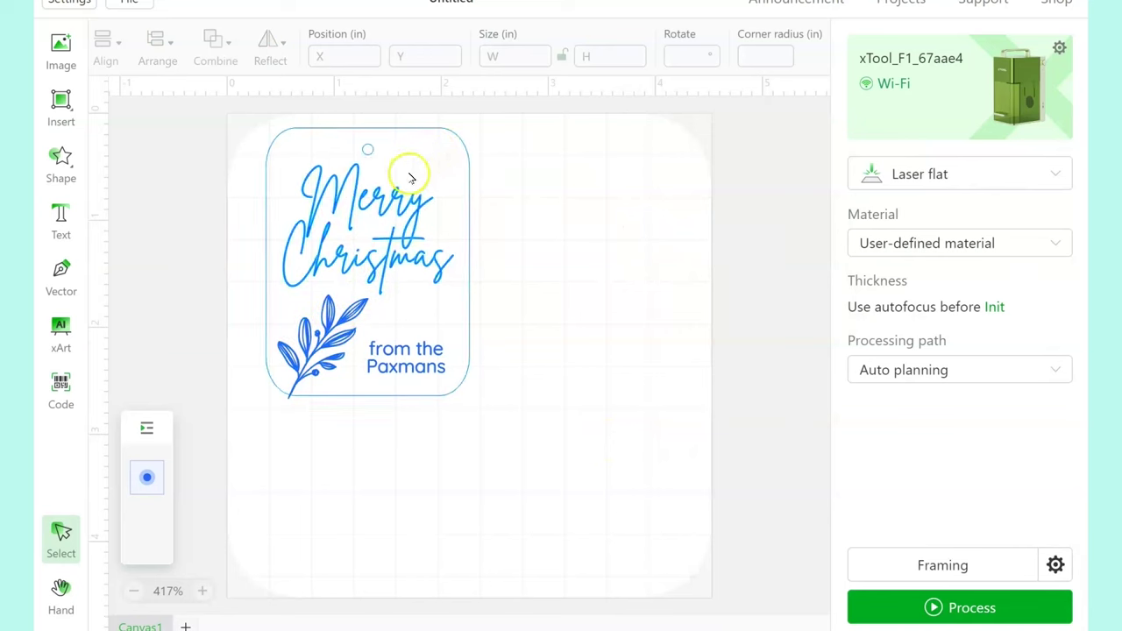
click(403, 199)
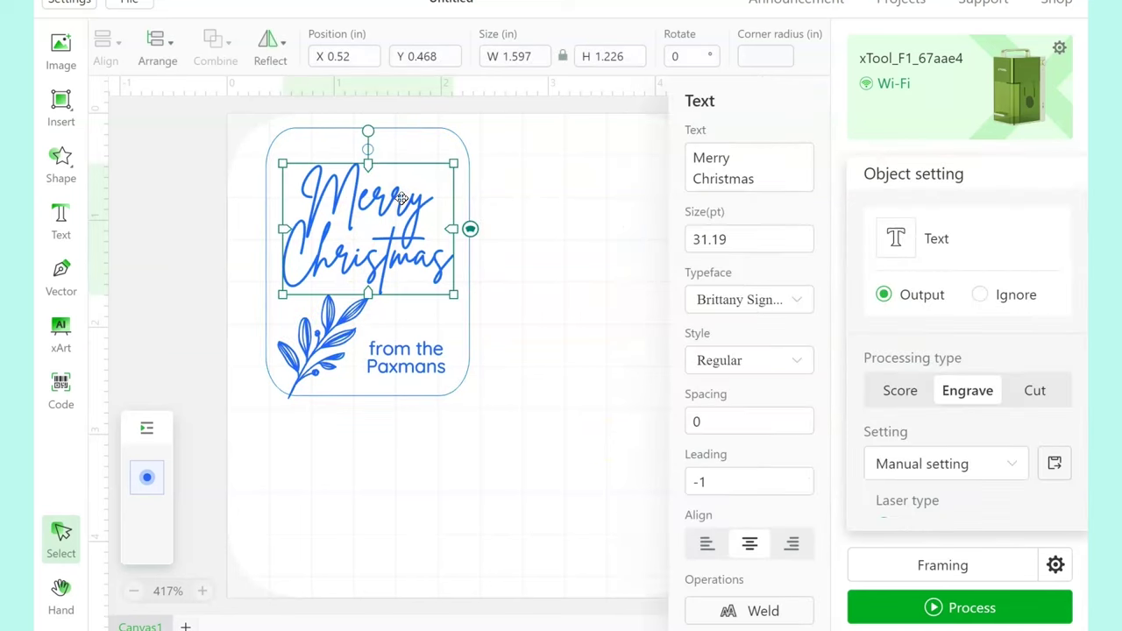
click(722, 238)
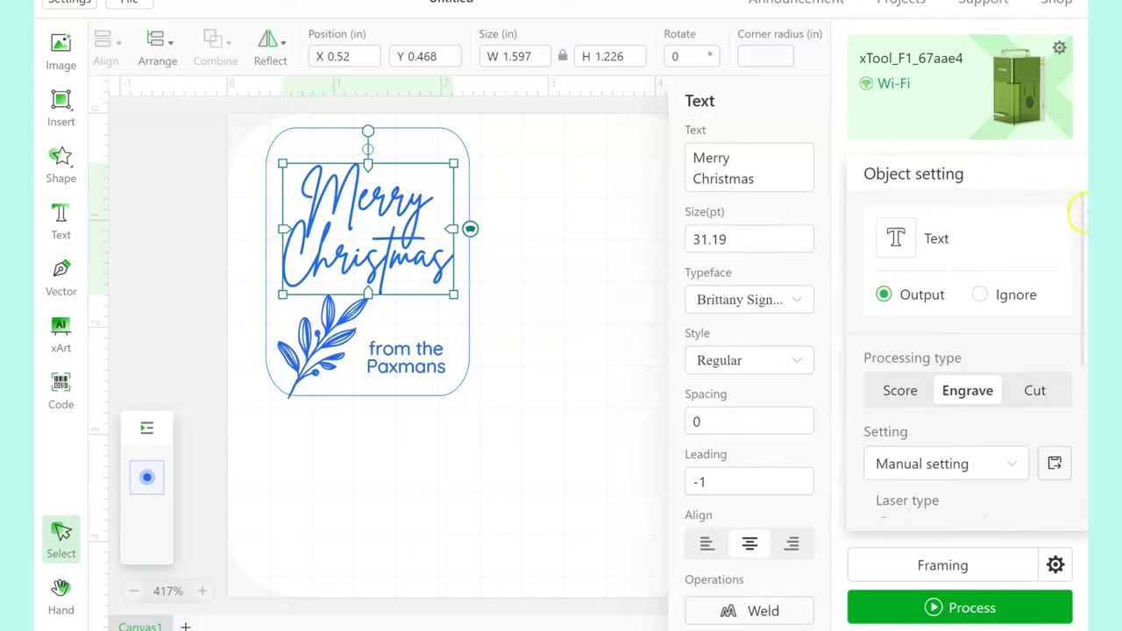
scroll(1078, 263, down, 3)
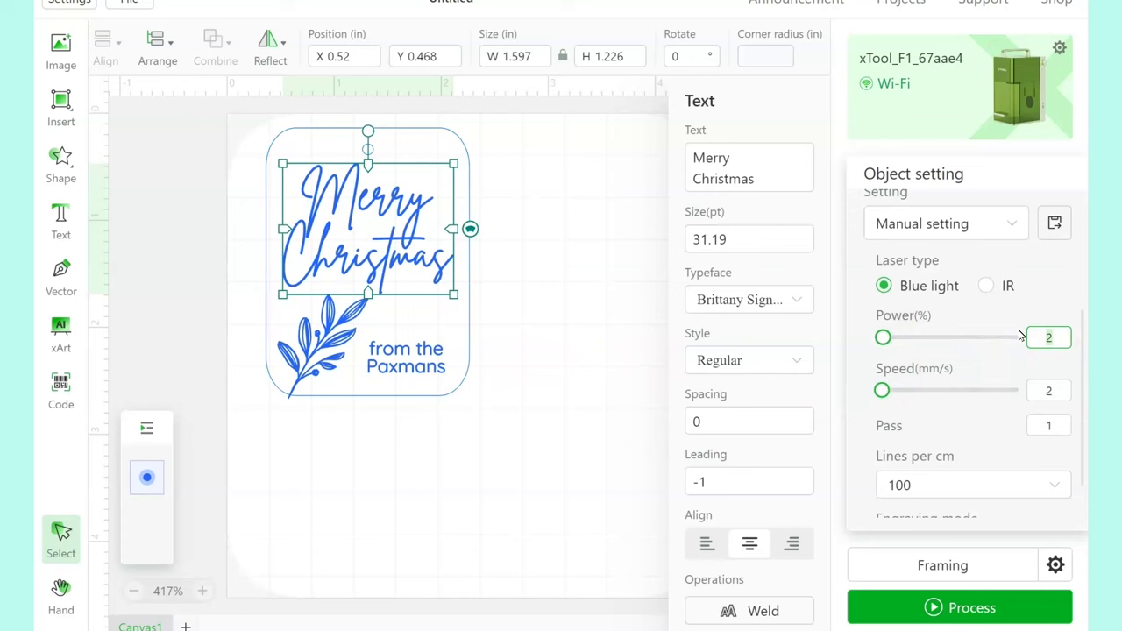
text(80)
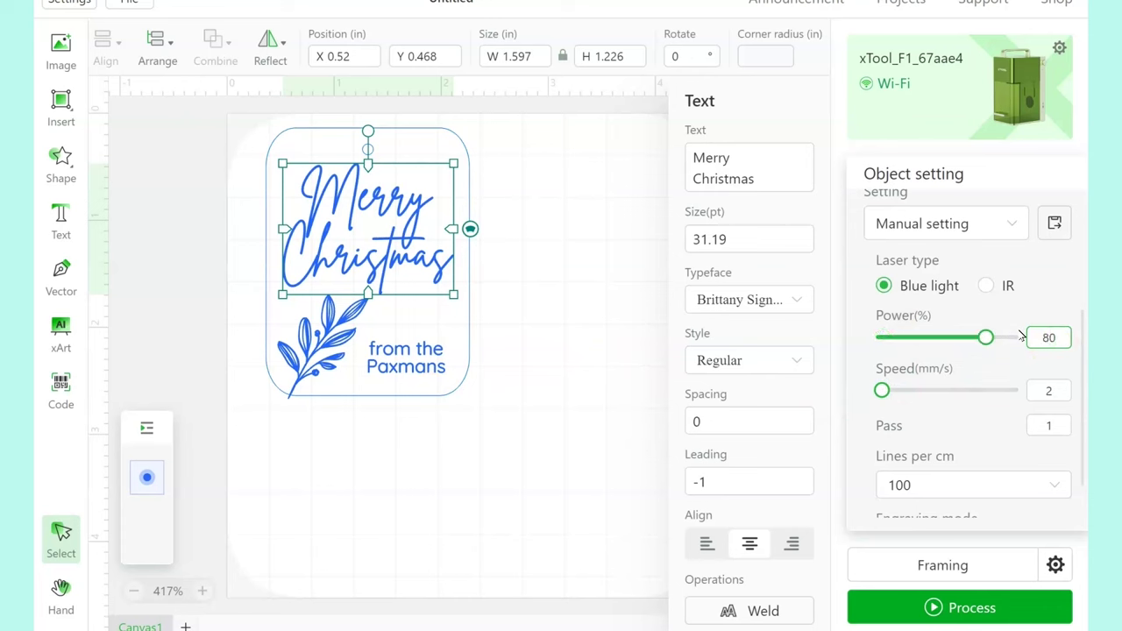
click(1051, 388)
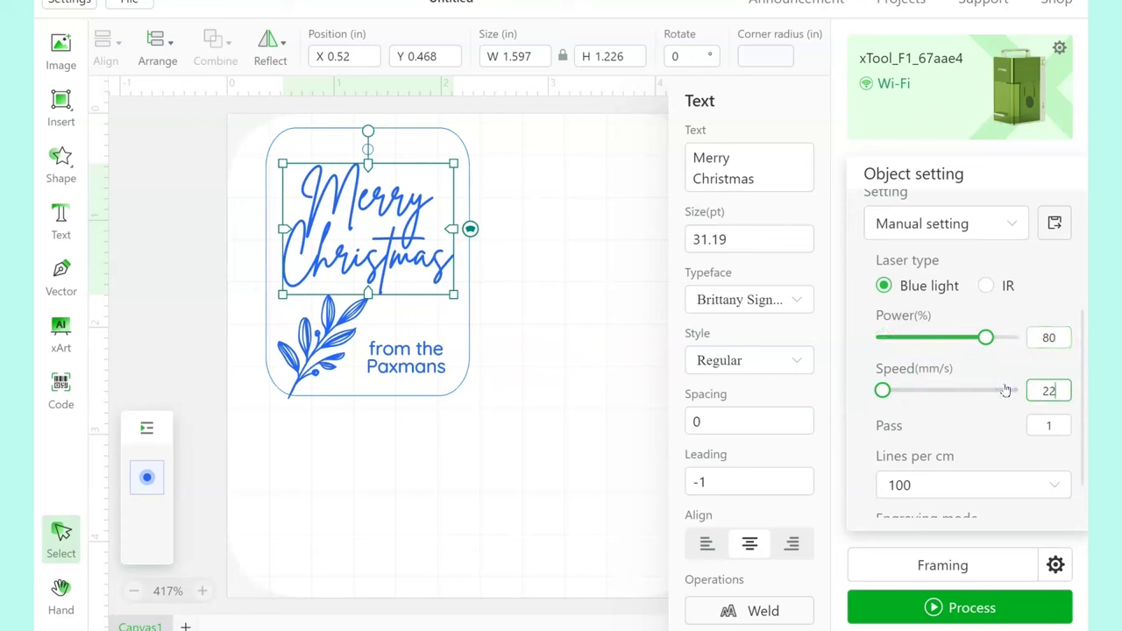
click(325, 343)
click(1069, 330)
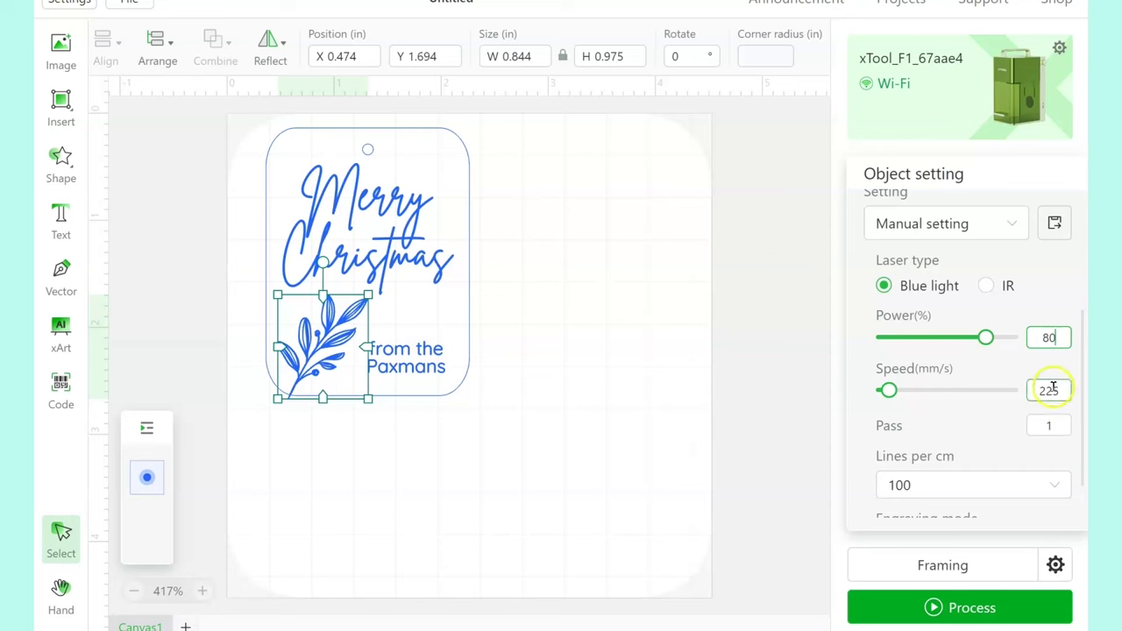
Set the sign-off to 80% power and 225 mm/s, check the outline's cut settings, then select the tag.
click(406, 357)
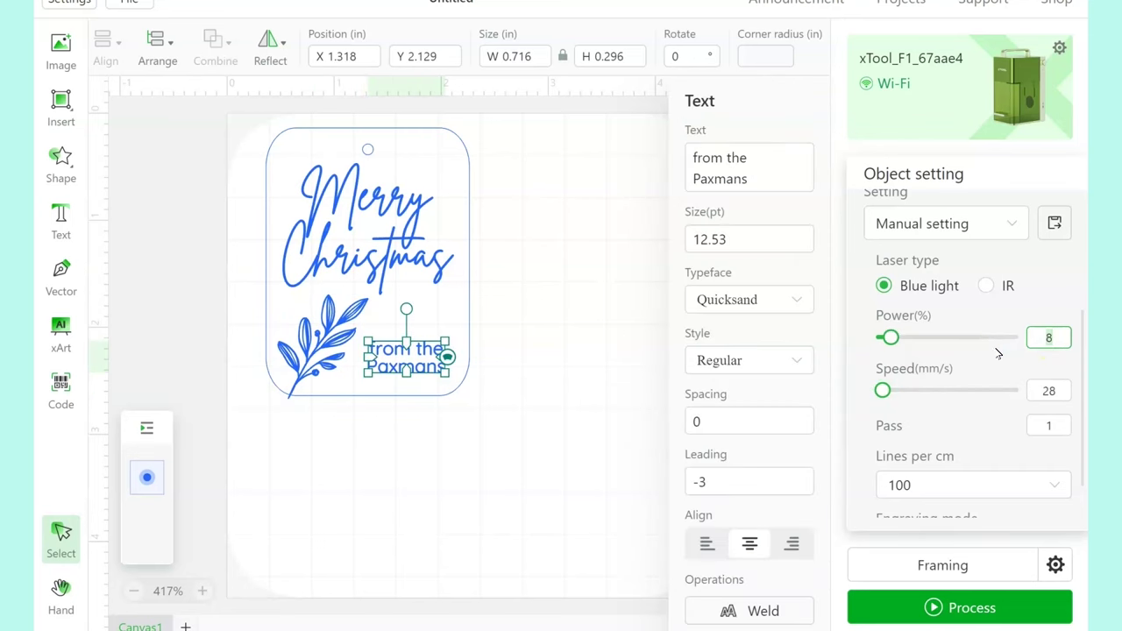
text(0)
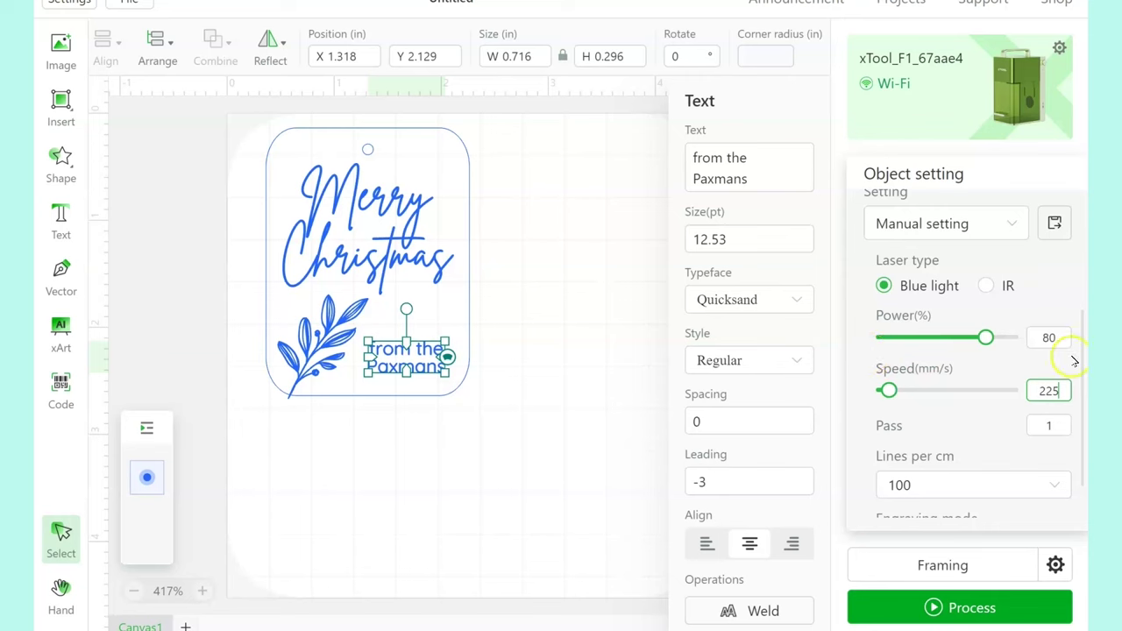
click(467, 377)
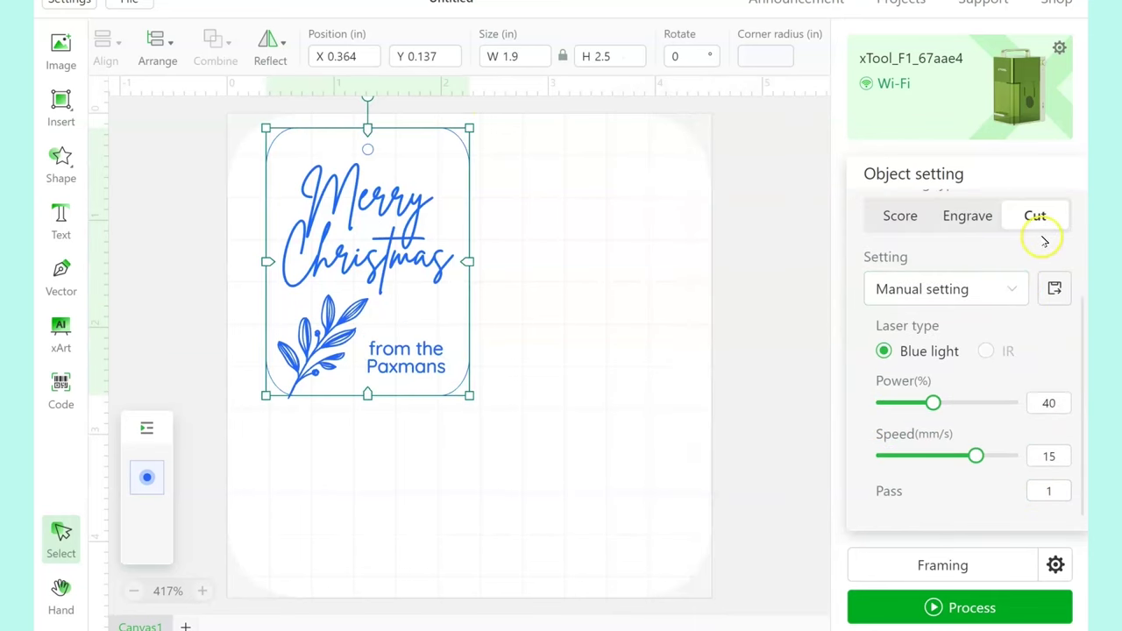
click(555, 457)
drag(512, 430, 245, 122)
Copy the tag and paste a second copy beside the original.
drag(360, 215, 340, 213)
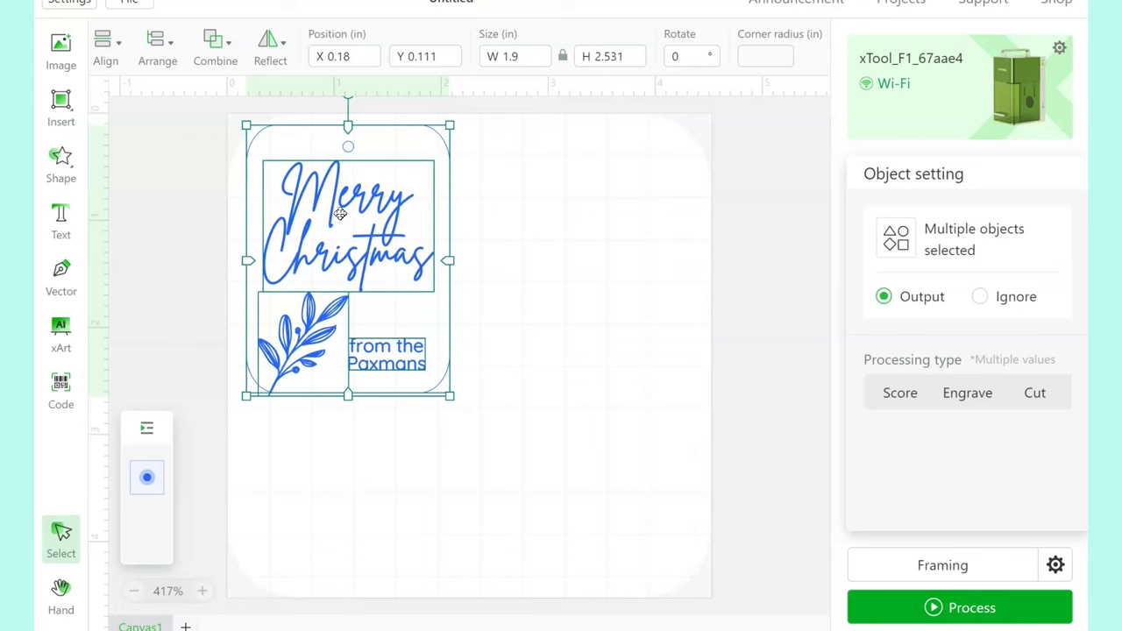
right_click(340, 213)
click(413, 273)
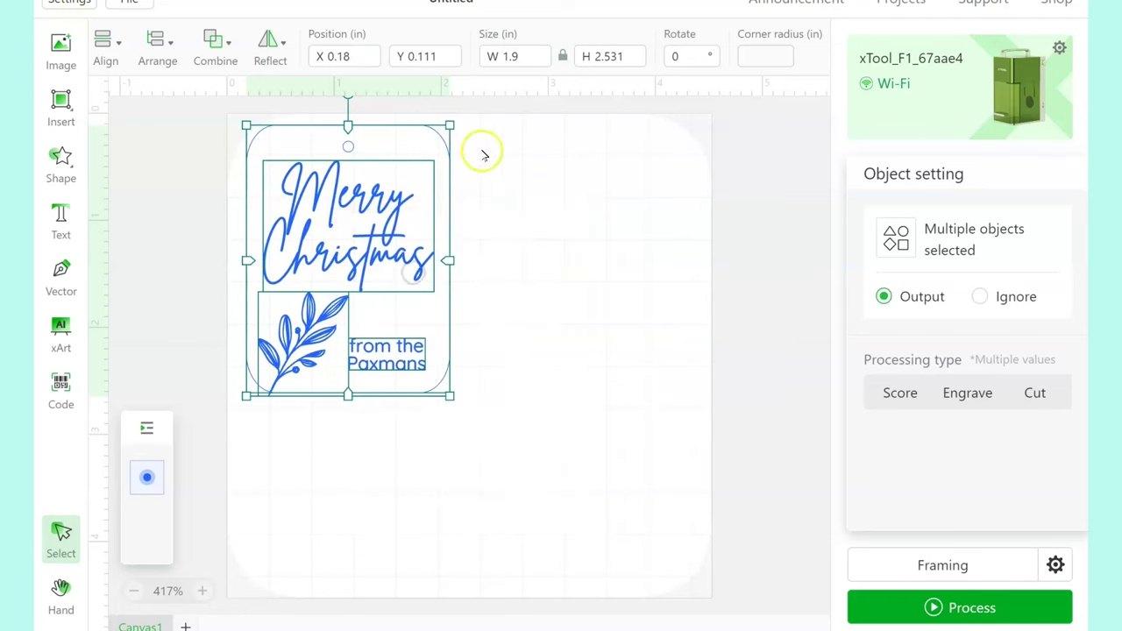
right_click(481, 151)
click(512, 178)
drag(590, 263, 504, 403)
Paste a third copy, rotate it 90° and move it beneath the other two.
key(ctrl+v)
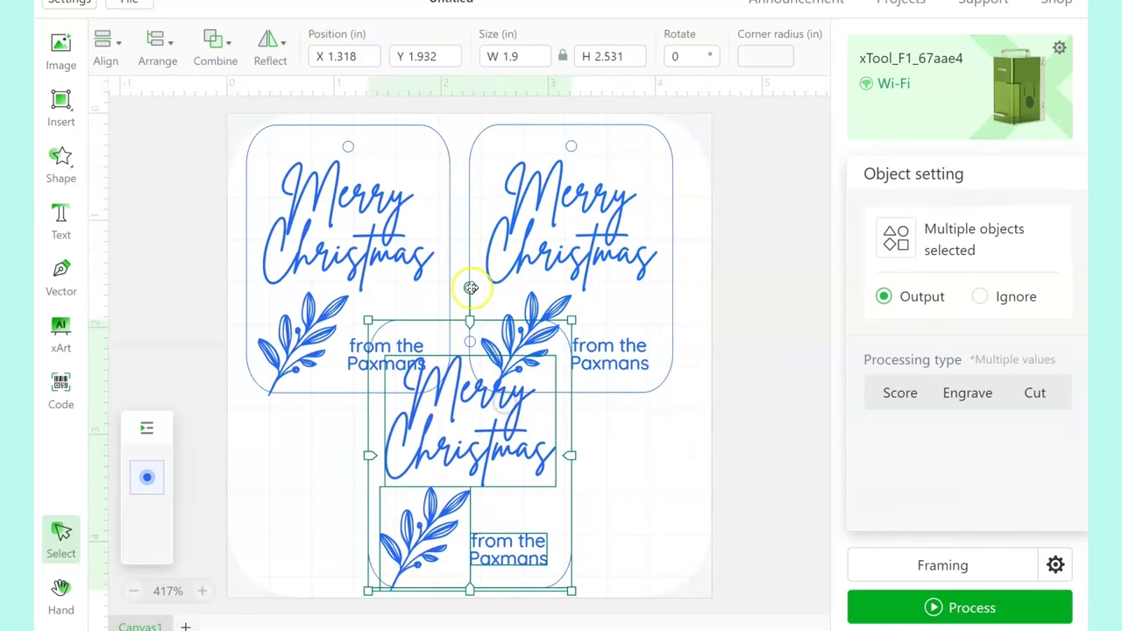
drag(471, 288, 671, 450)
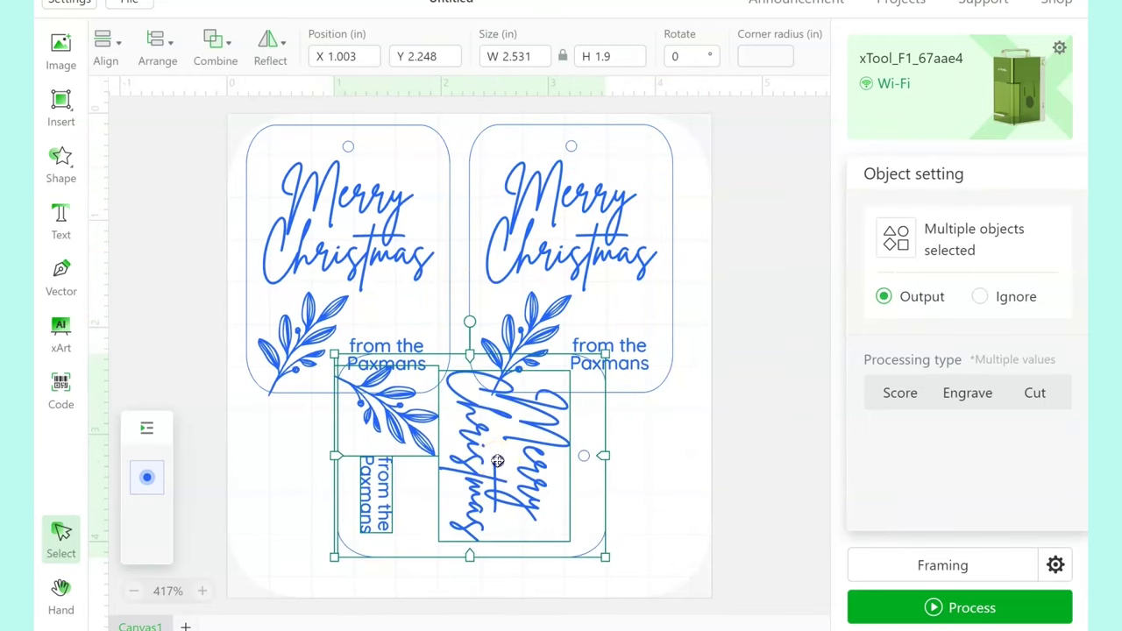
drag(497, 456, 489, 494)
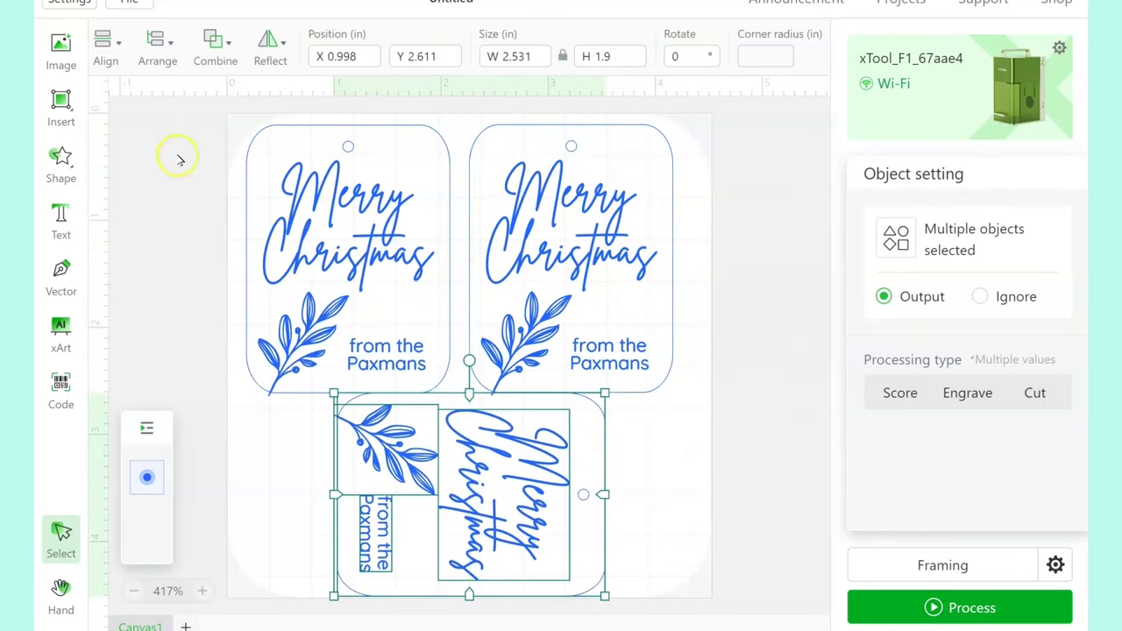
Align the layout, nudging the top pair up-right and the bottom tag down-right.
drag(203, 136, 842, 362)
mouse_move(602, 290)
mouse_down()
mouse_move(611, 285)
mouse_move(602, 277)
mouse_up()
click(672, 435)
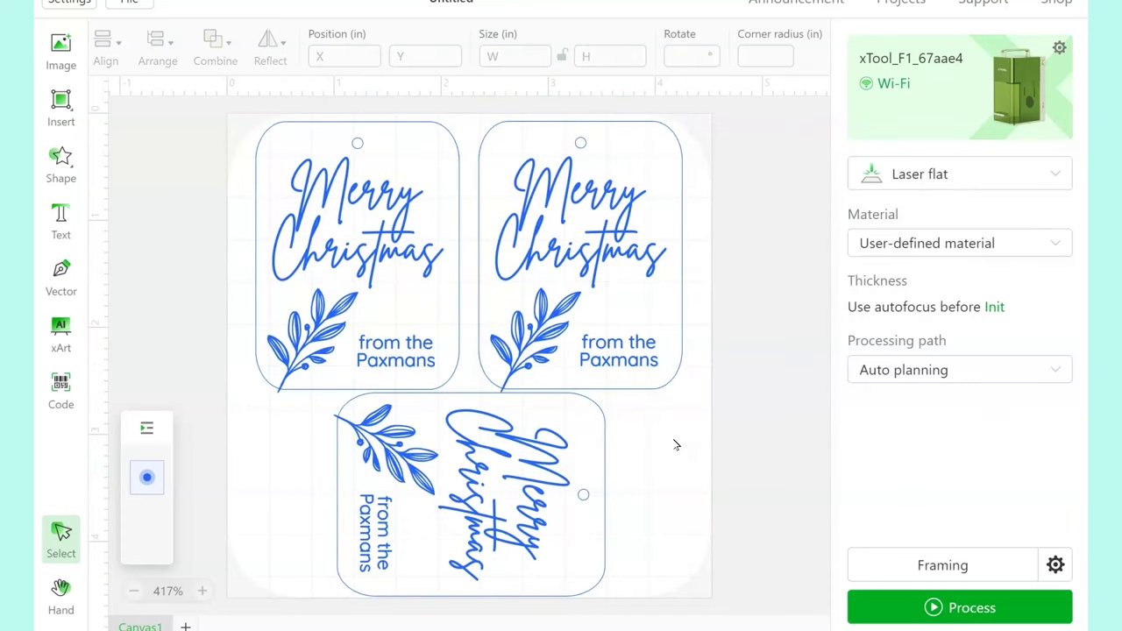
drag(235, 129, 661, 582)
click(815, 390)
drag(304, 409, 499, 529)
drag(235, 119, 716, 368)
key(Right)
key(Up)
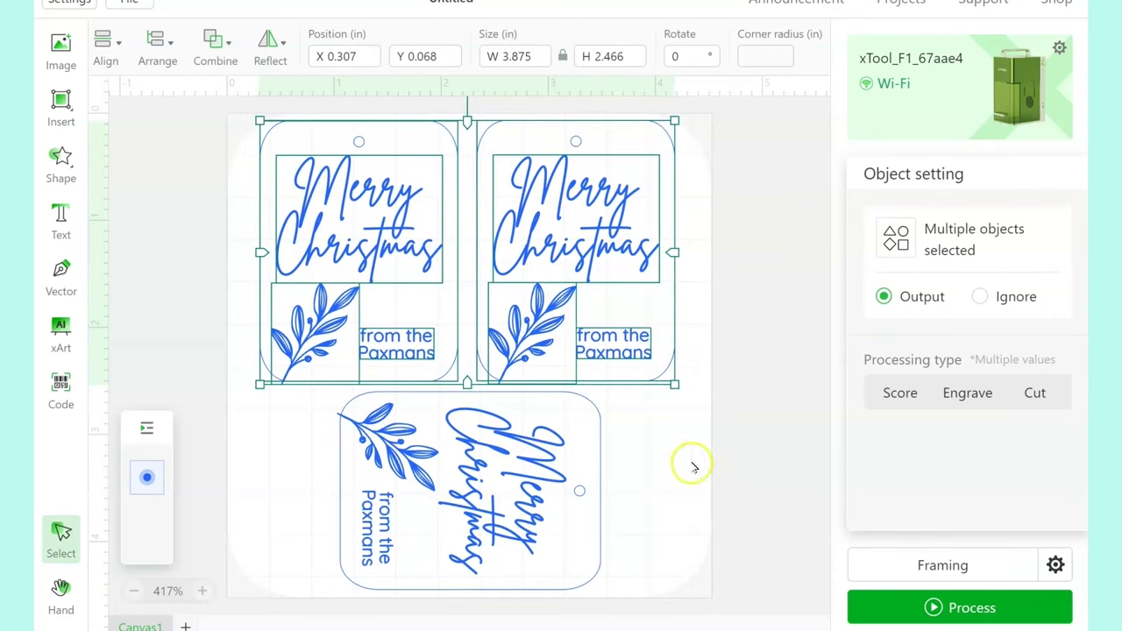
click(692, 466)
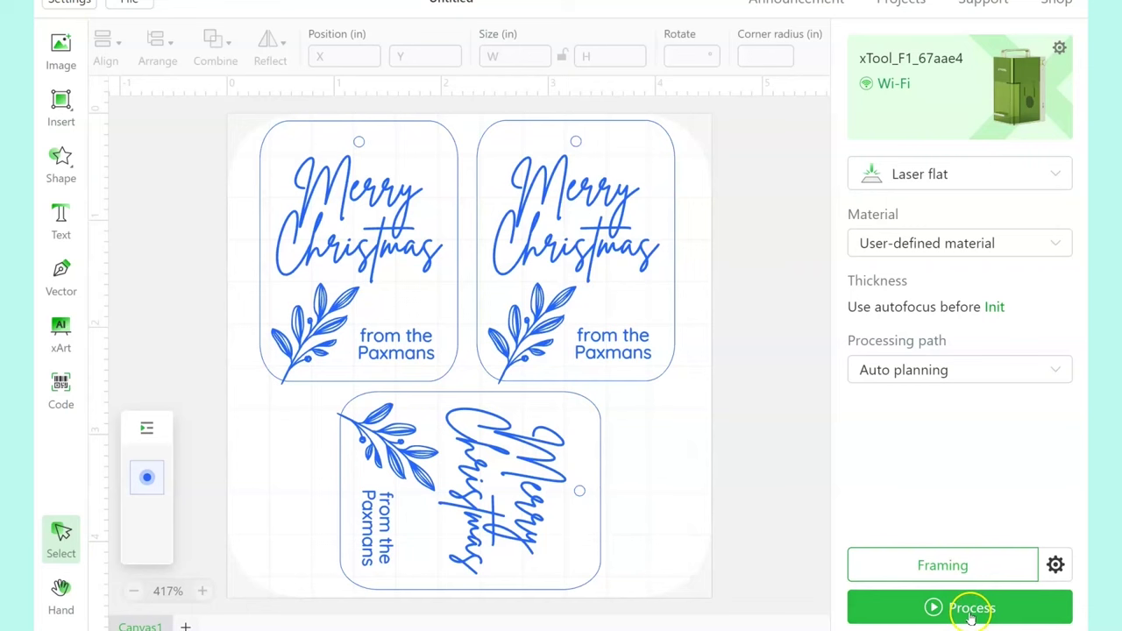
Process the layout to preview the three Merry Christmas tags.
click(969, 614)
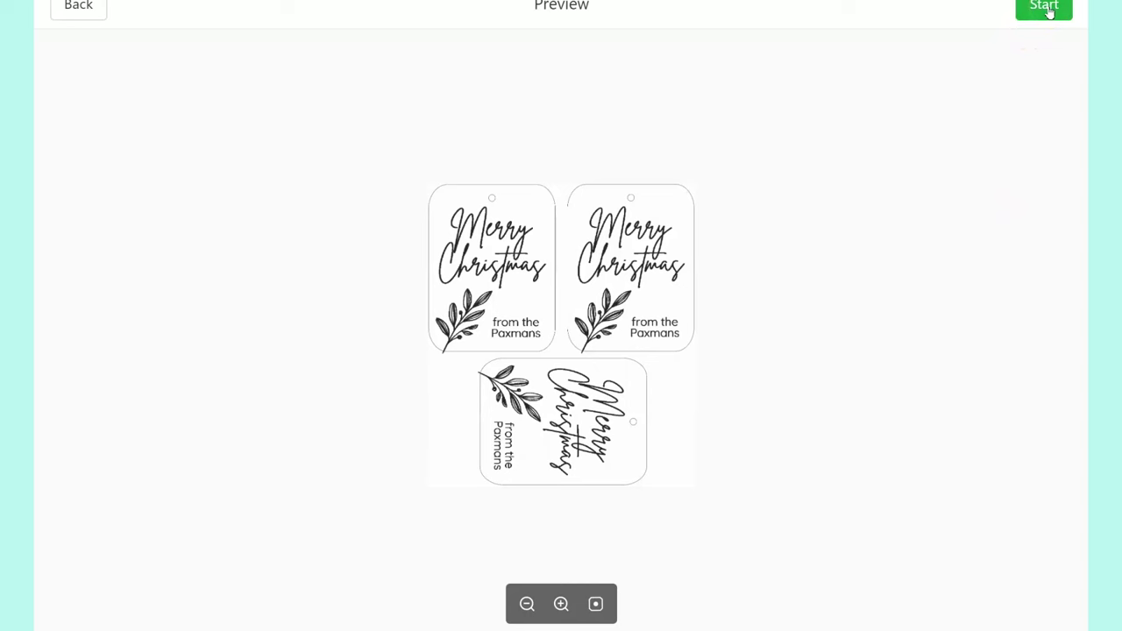
Start the job, sending the three tags to the xTool F1 laser.
click(1049, 12)
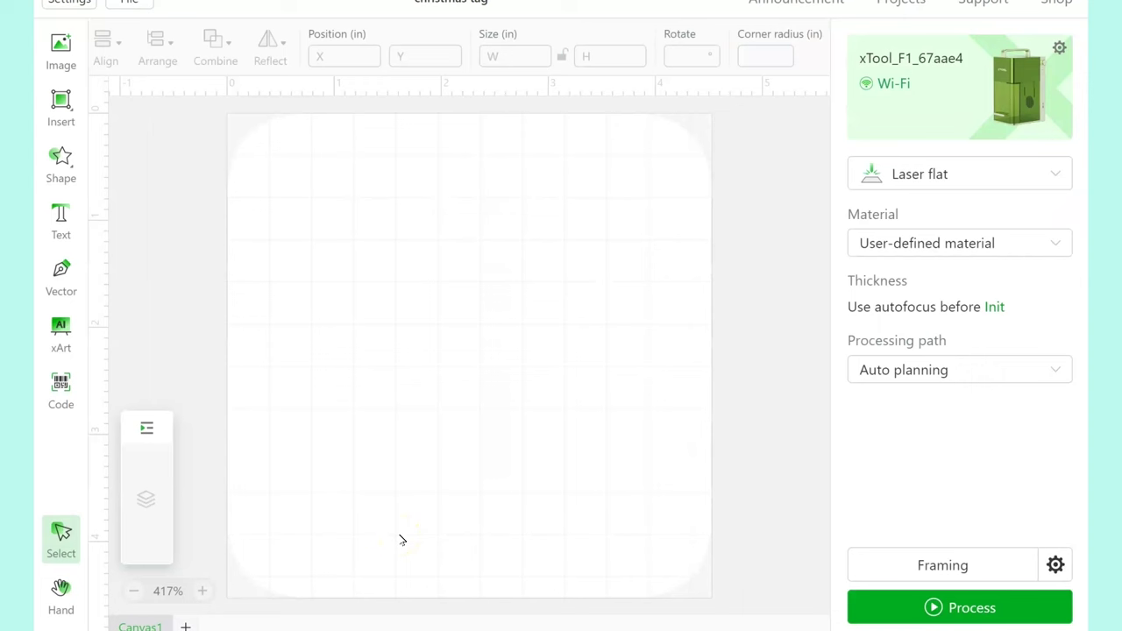
Import the spood.svg 'stirring = homemade' design onto the canvas.
click(118, 2)
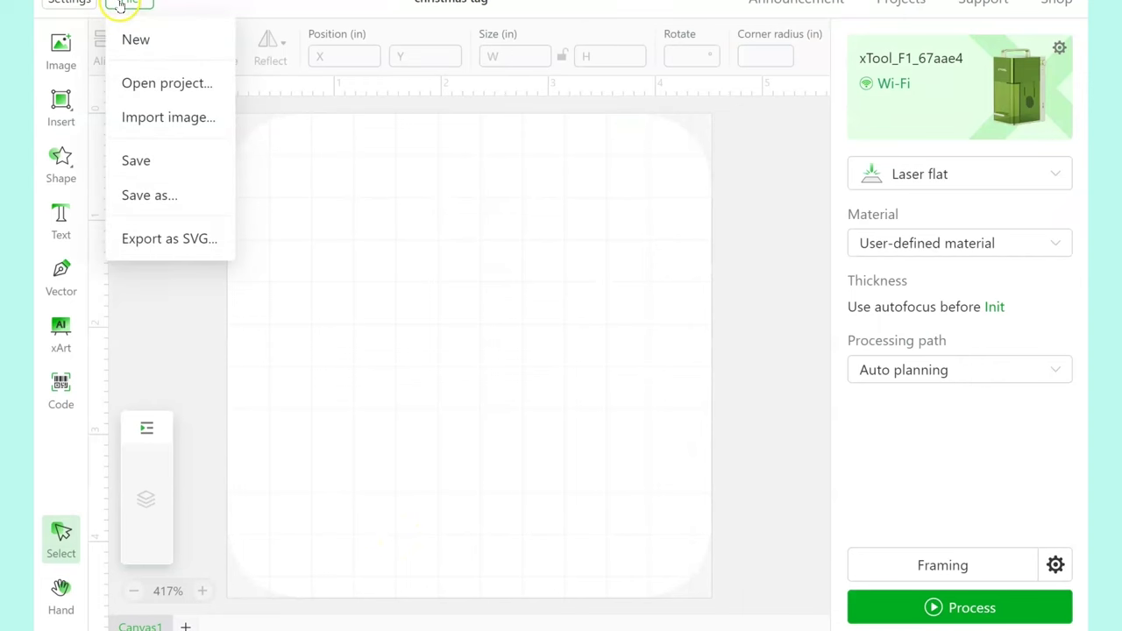
click(158, 117)
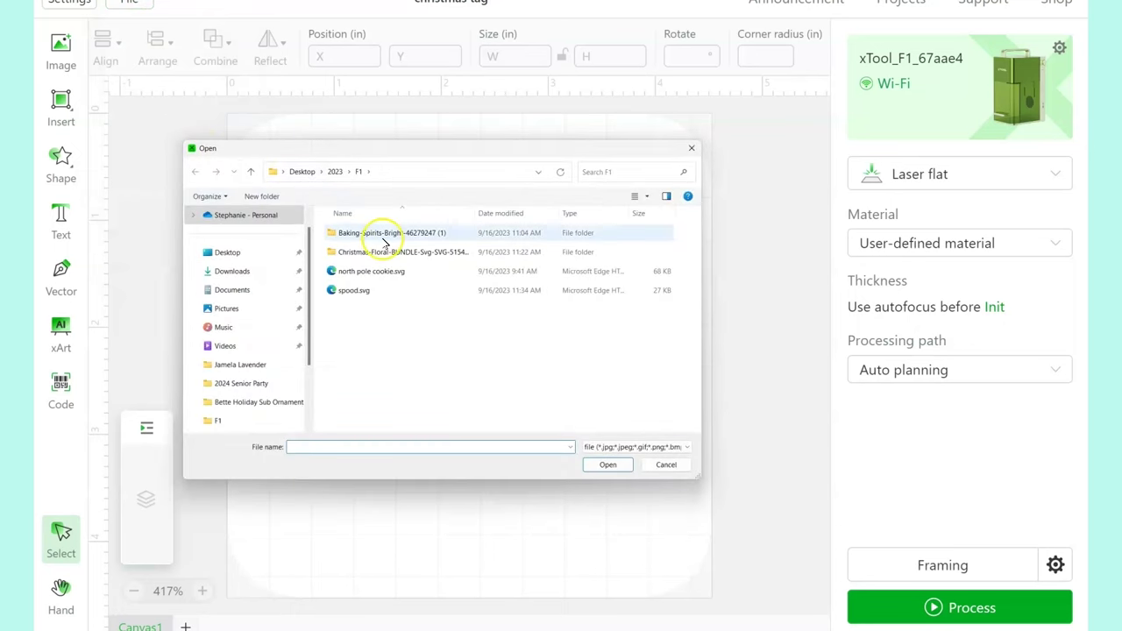
double_click(396, 290)
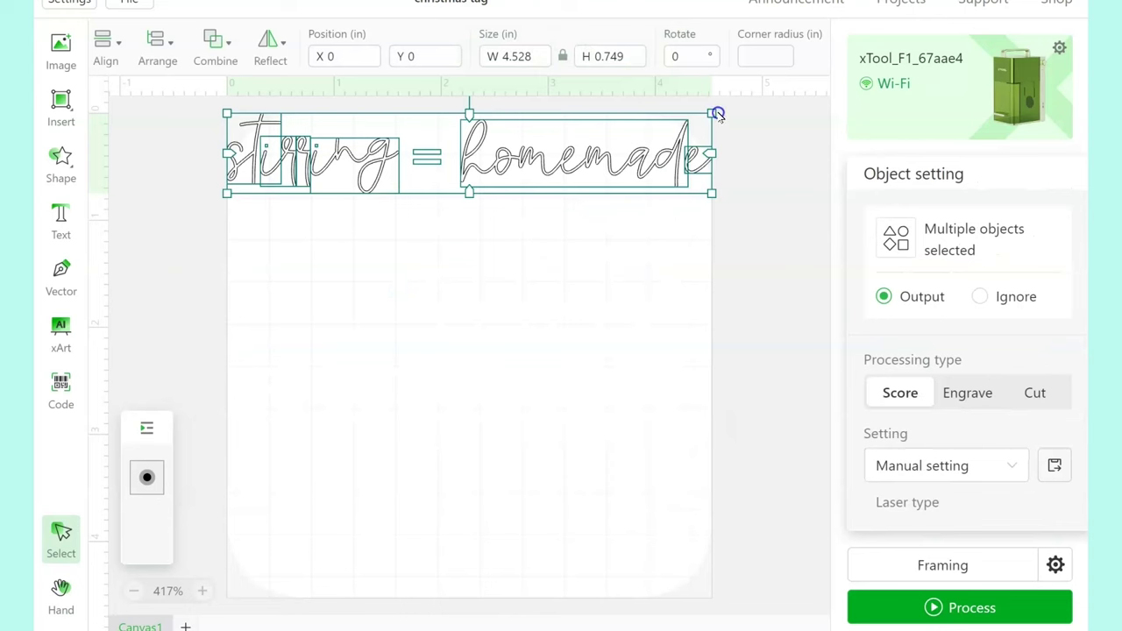
Shrink the design to about 2.97 in wide, centre it, and set it to engrave.
drag(713, 111, 546, 200)
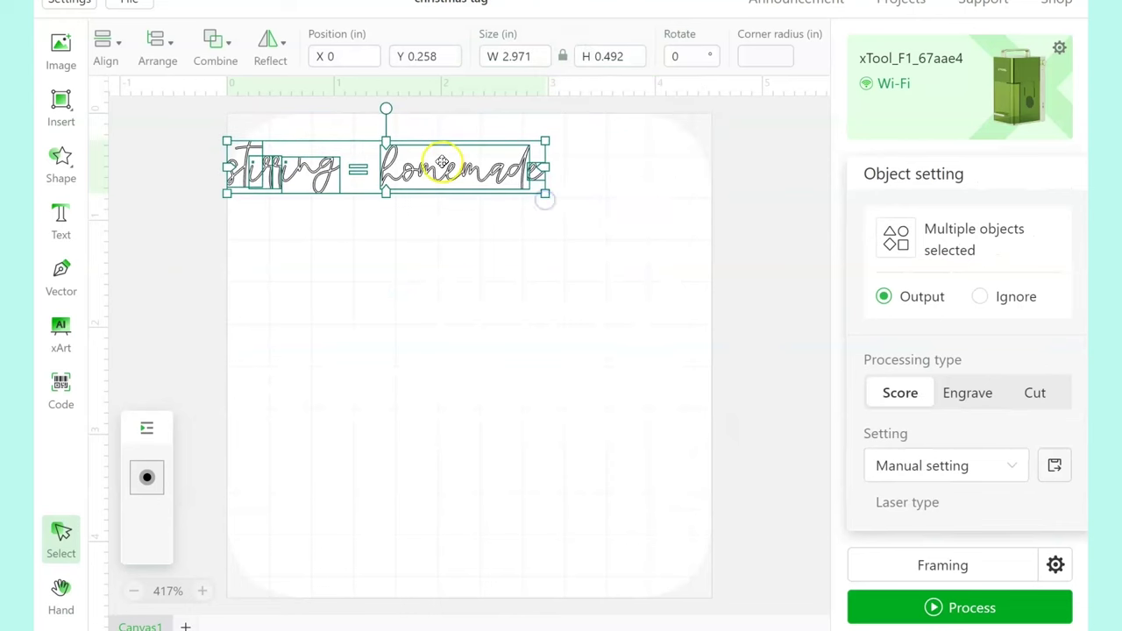
drag(442, 162, 521, 316)
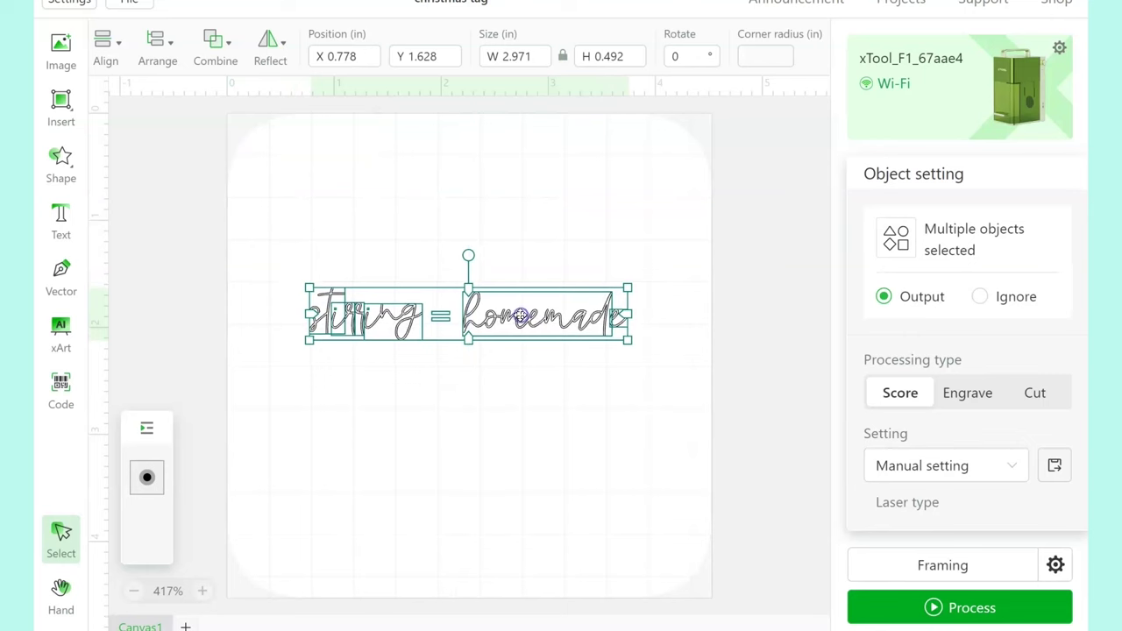
click(973, 392)
Draw a rectangle just above the 'stirring = homemade' text.
click(579, 452)
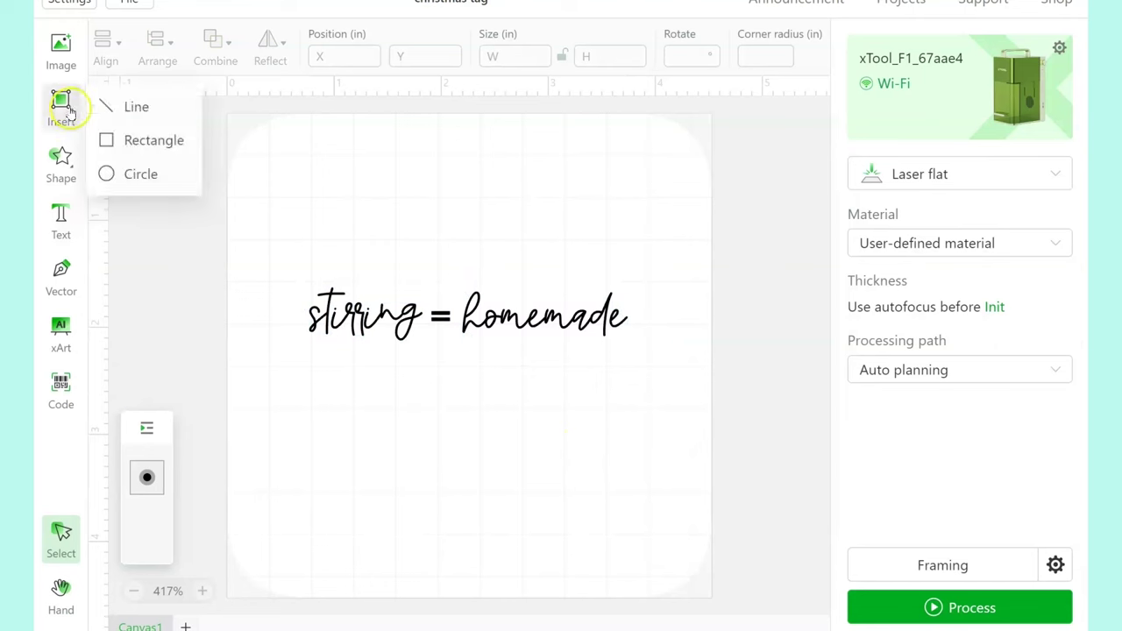
click(151, 143)
drag(272, 174, 663, 252)
Unlock proportions, size the rectangle to 4 × 0.6 in, and move it to frame the text.
click(497, 63)
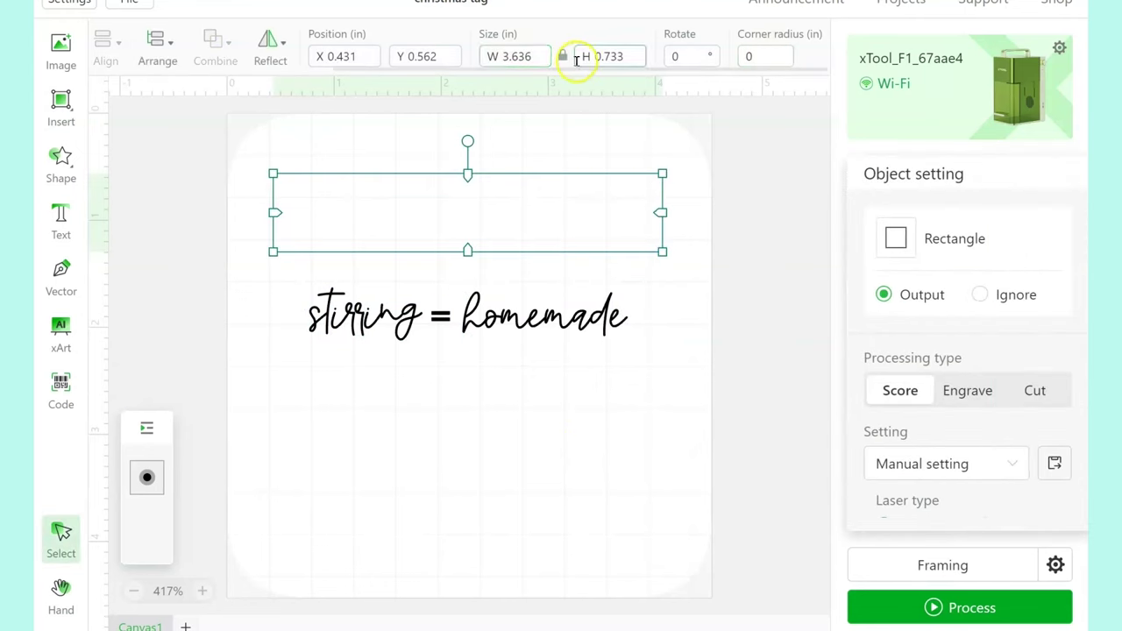
click(563, 57)
text(0.6)
click(602, 103)
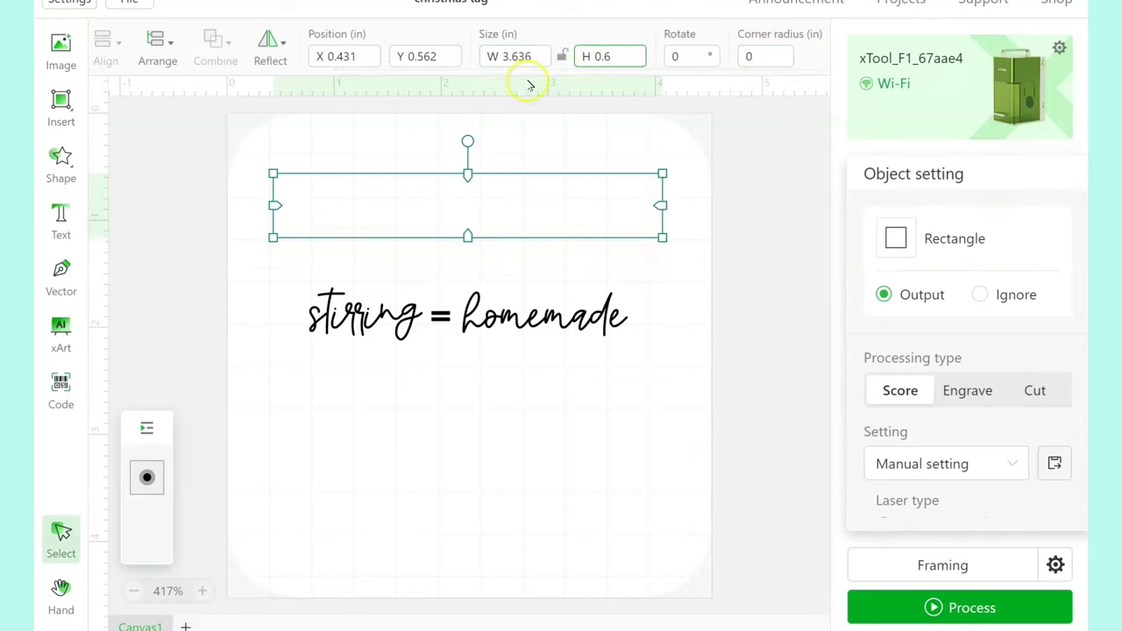
click(501, 55)
text(4)
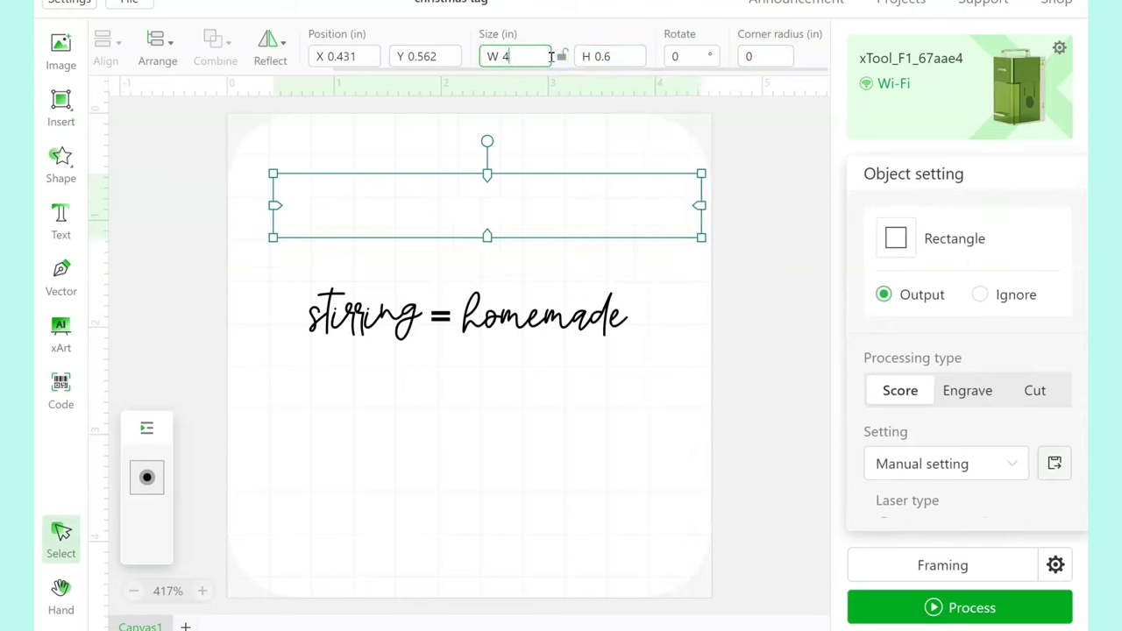
click(594, 358)
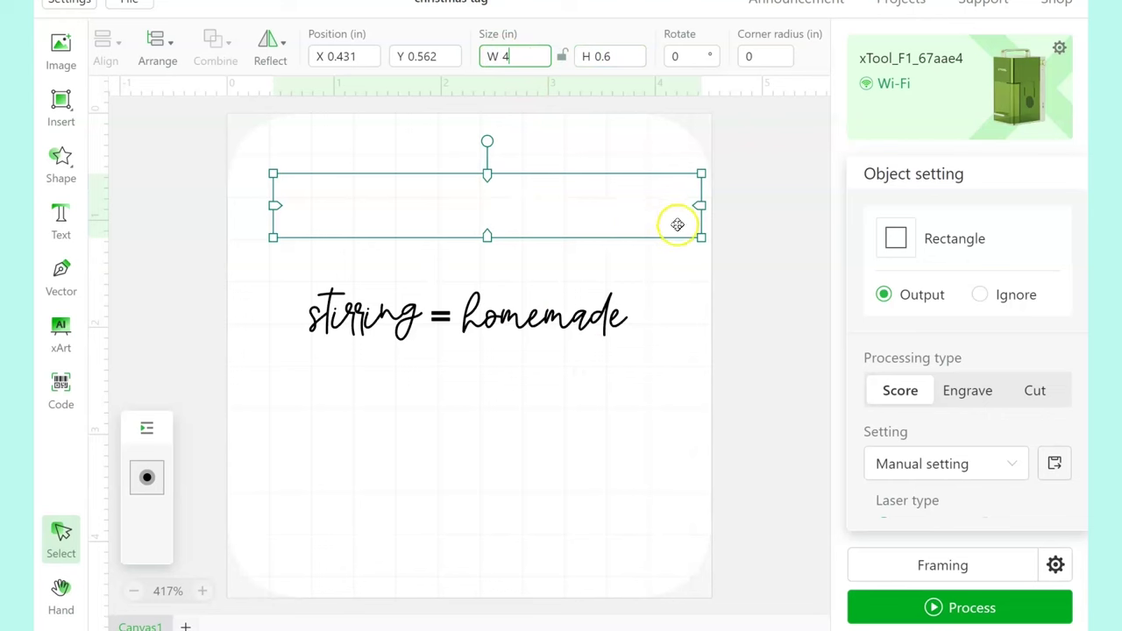
drag(691, 218, 645, 320)
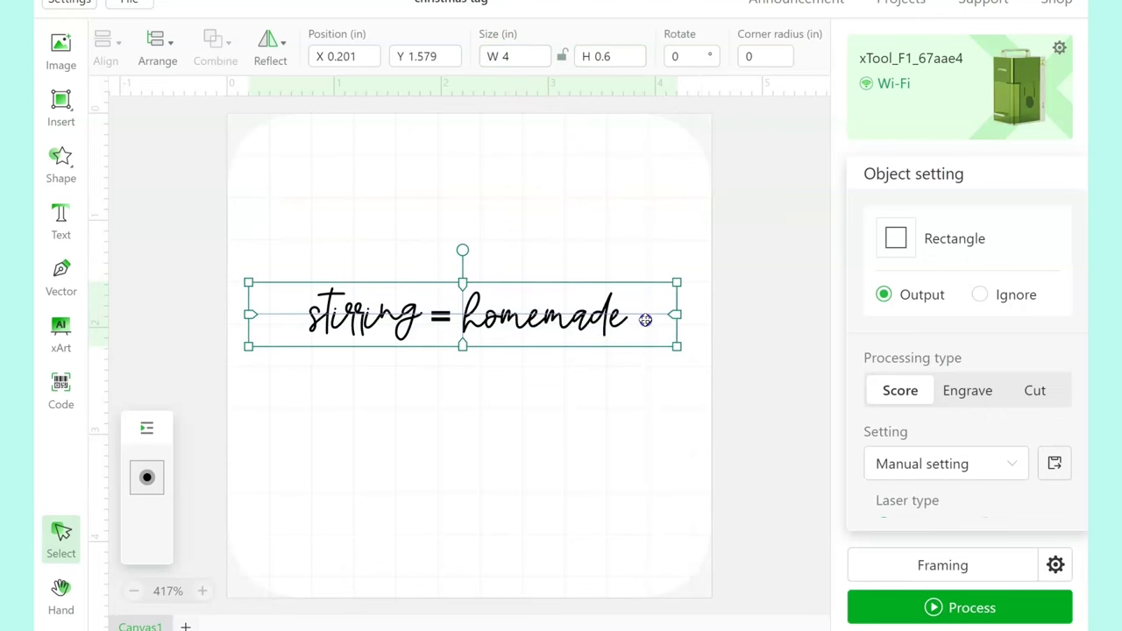
click(618, 416)
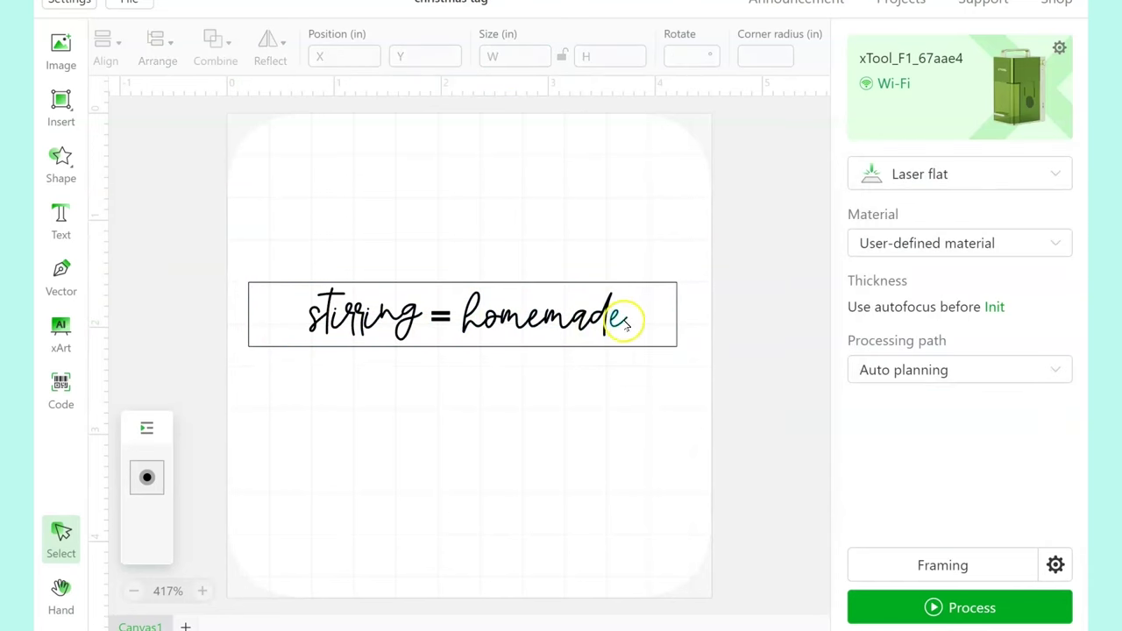
Select all the 'stirring = homemade' letter pieces and unite them into one shape.
drag(302, 279, 646, 353)
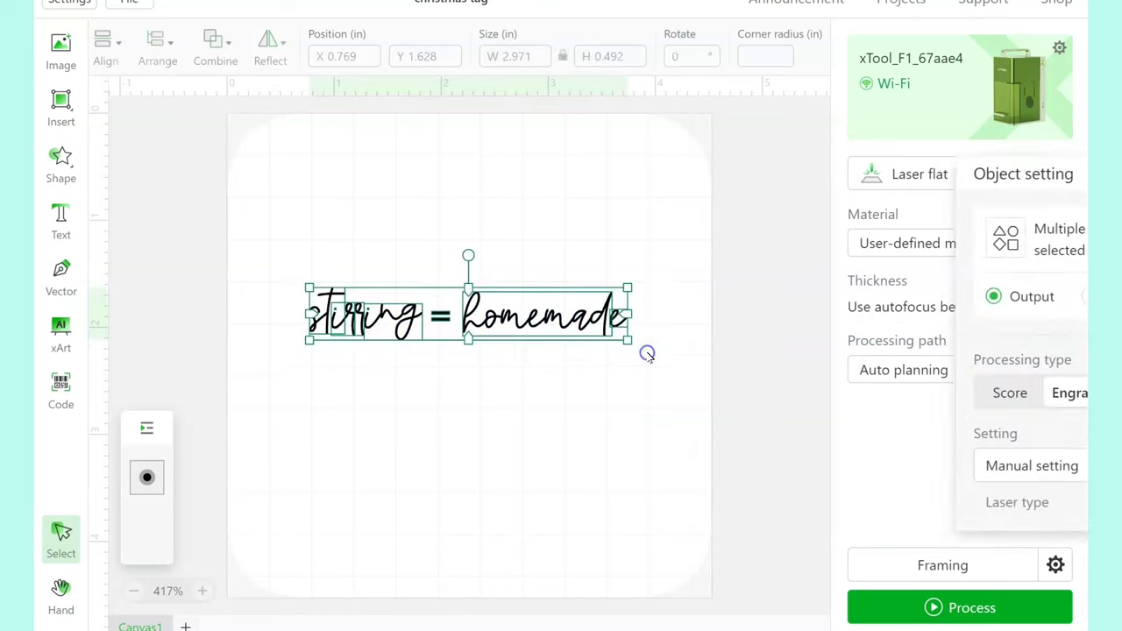
click(214, 48)
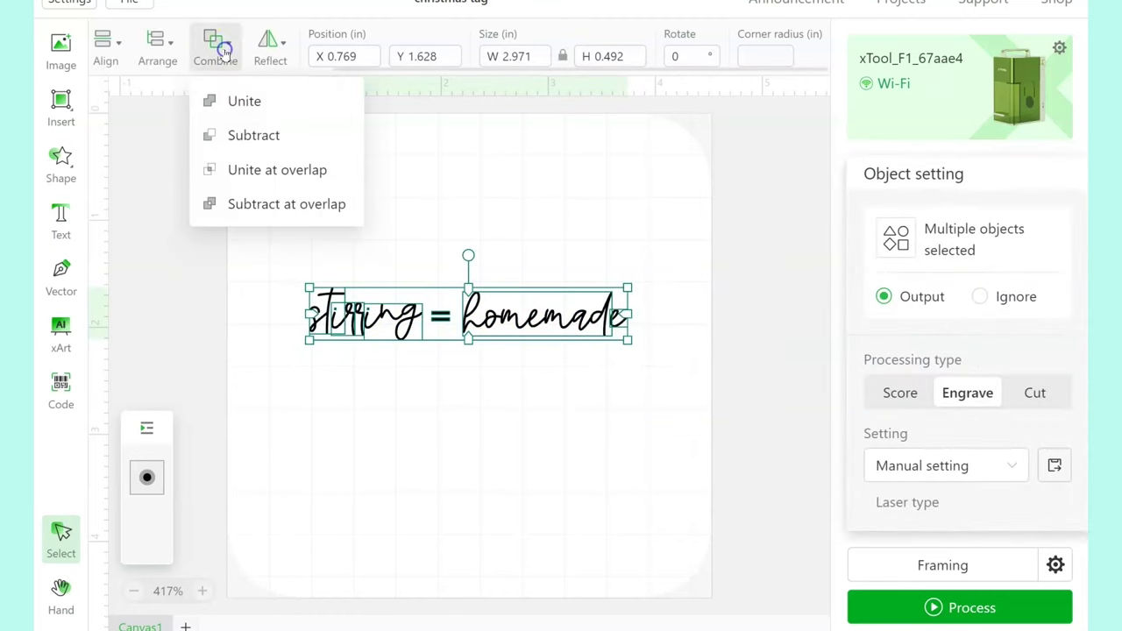
click(235, 106)
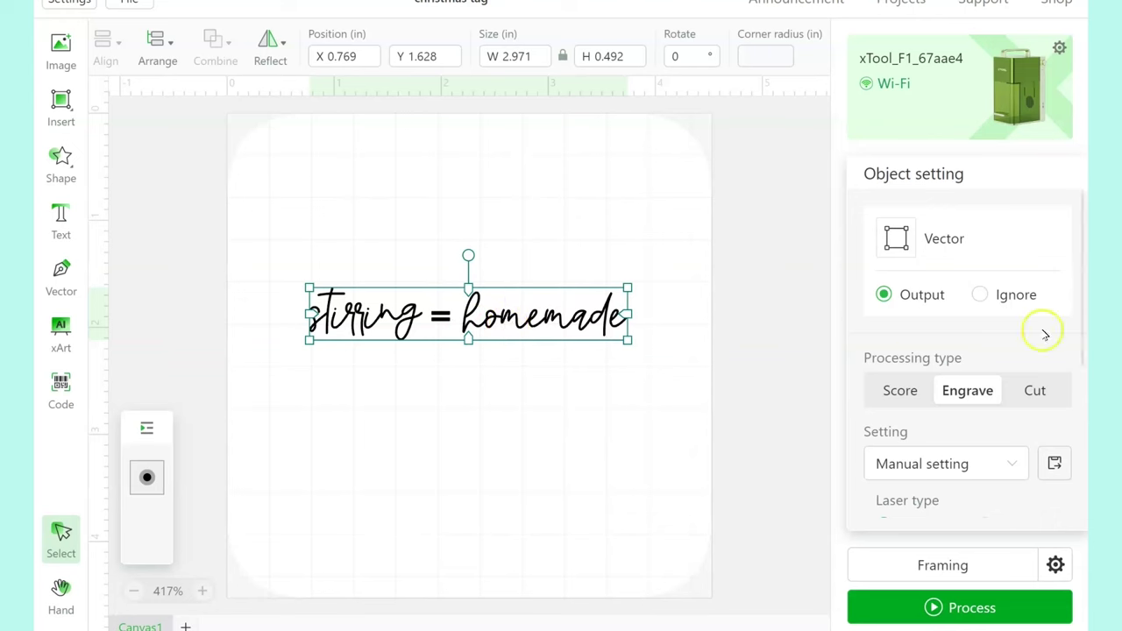
Set the text's engraving density to 80 lines per cm and start framing it.
drag(1083, 285, 1084, 433)
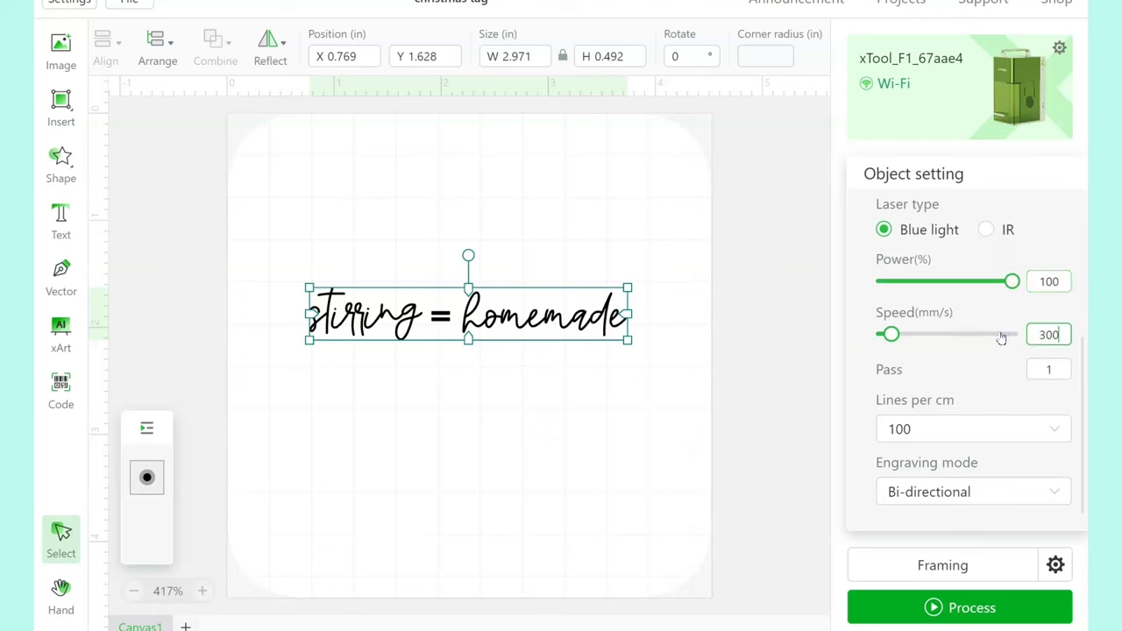
click(956, 428)
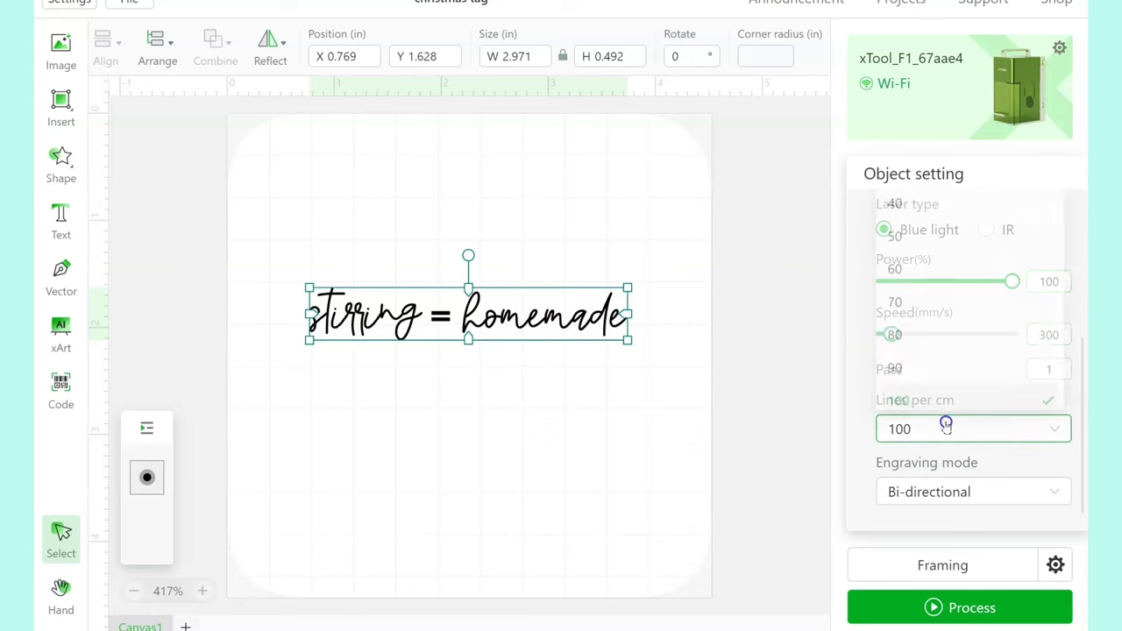
click(926, 334)
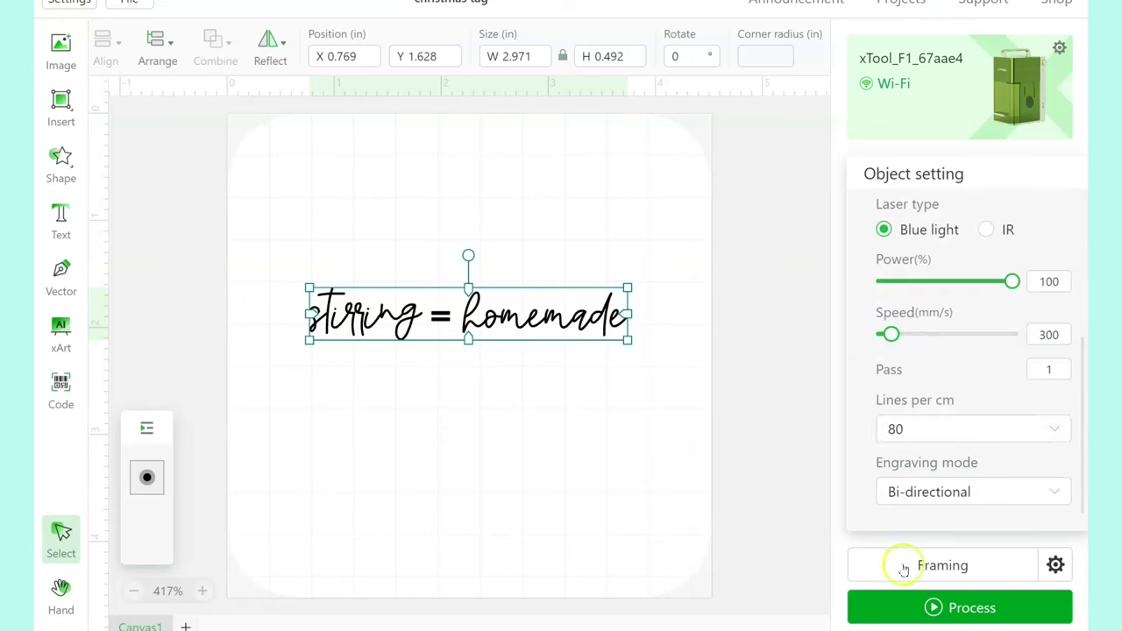
click(940, 561)
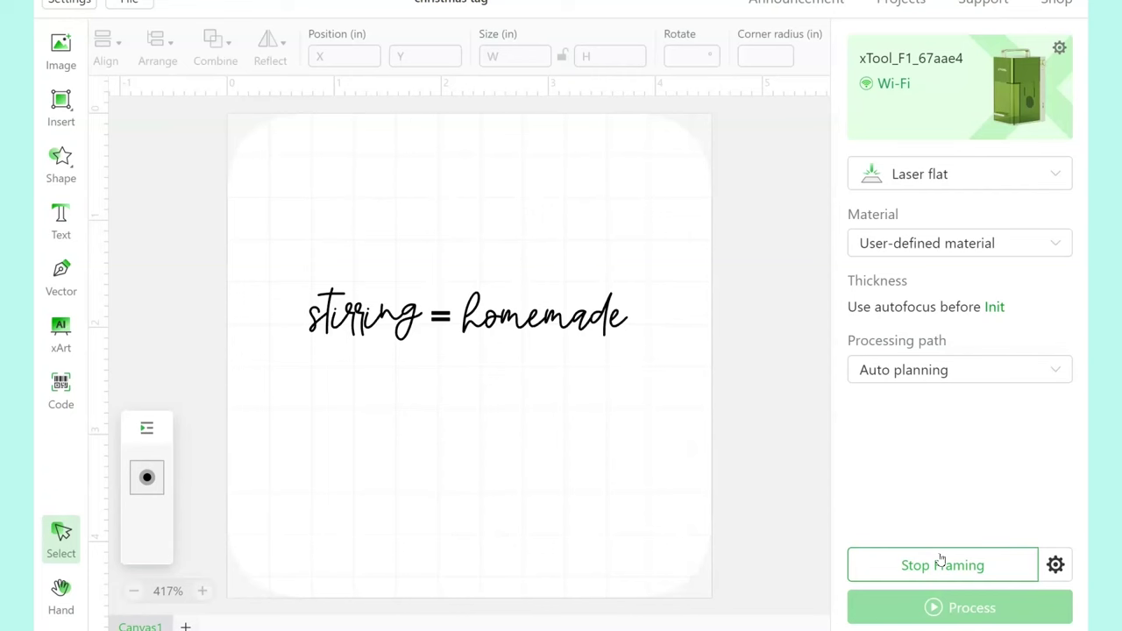
Stop framing, set engraving density to 100 lines per cm, and reopen the job preview.
click(949, 566)
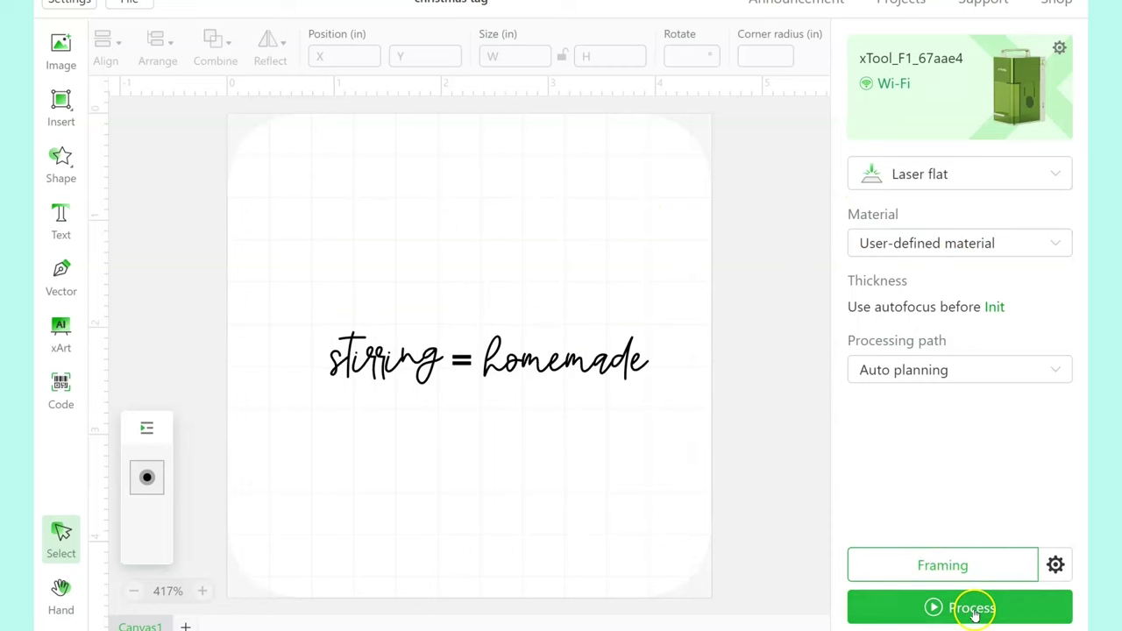
click(973, 608)
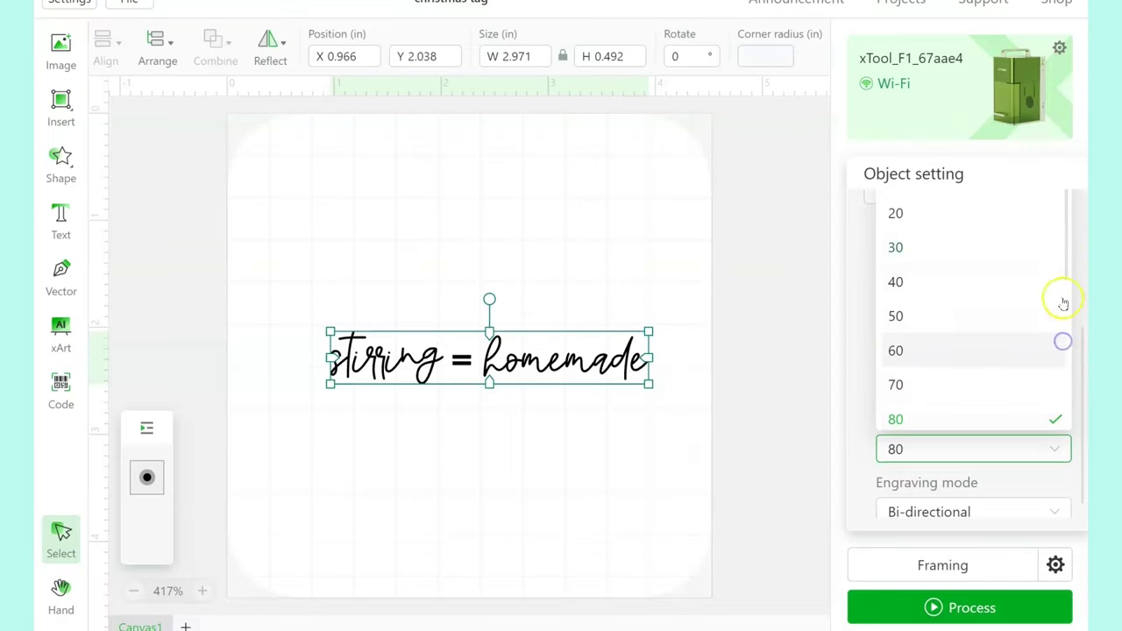
scroll(1067, 294, down, 1)
scroll(1069, 298, down, 1)
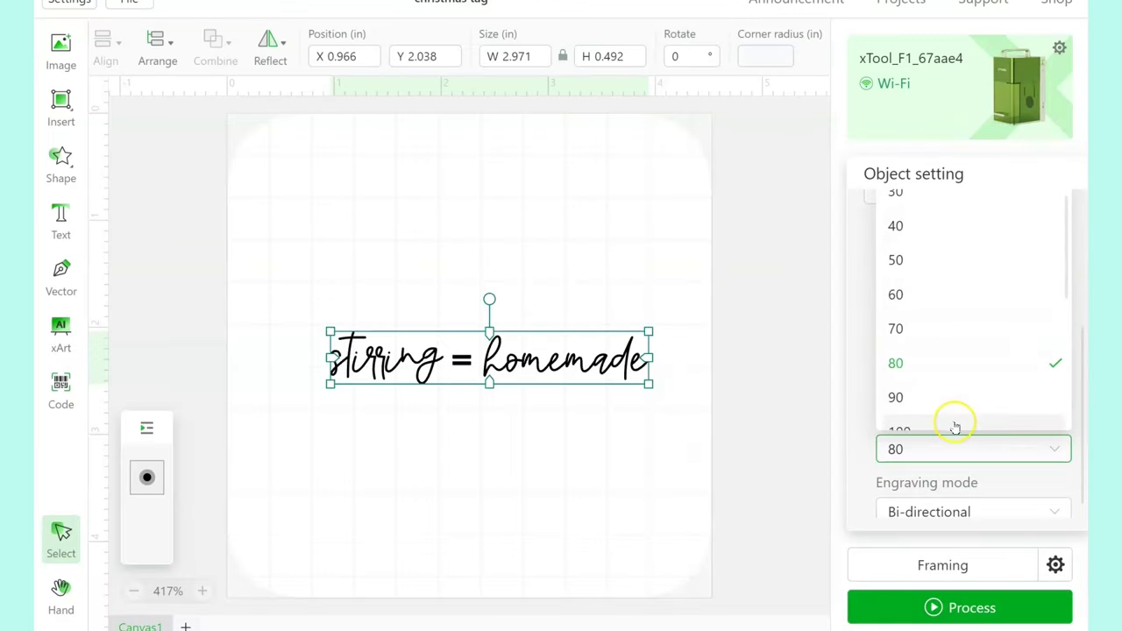
click(954, 426)
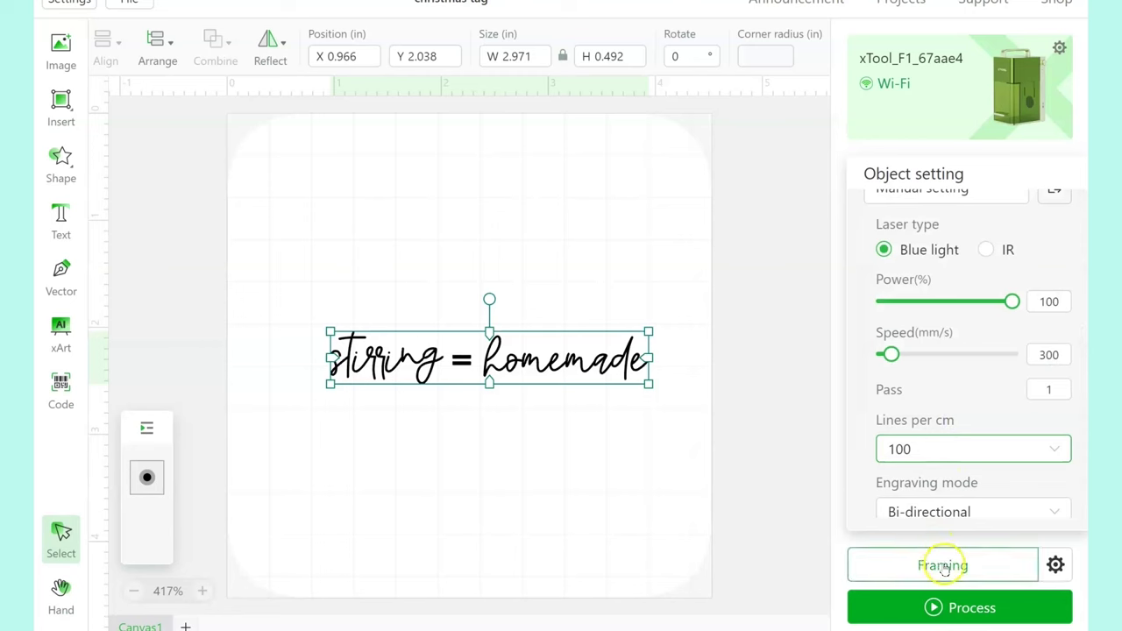
click(968, 608)
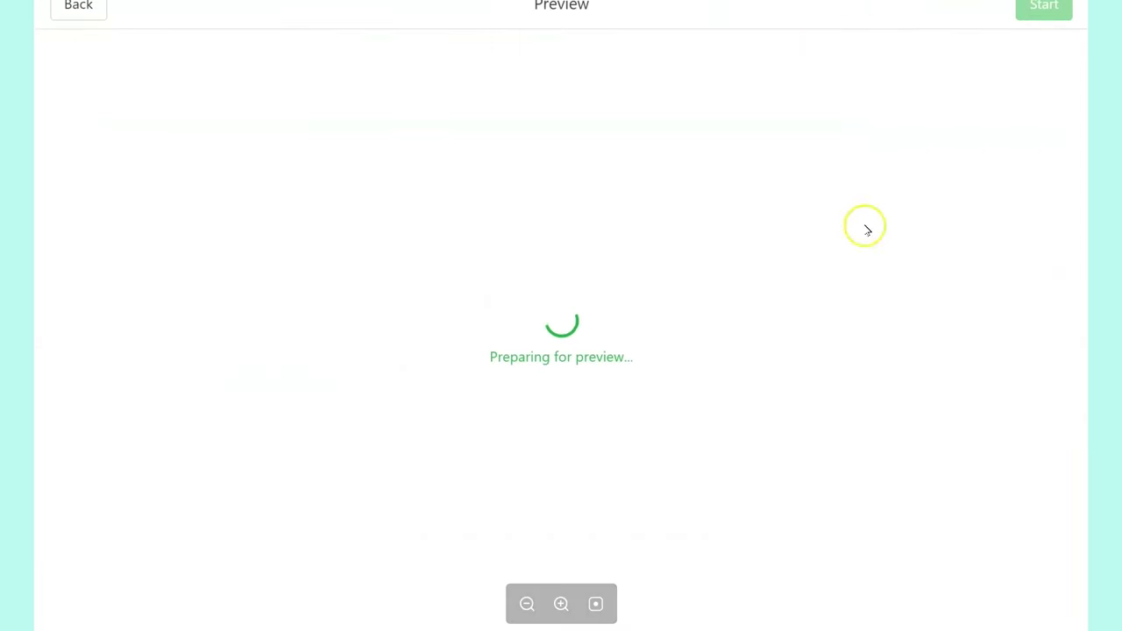